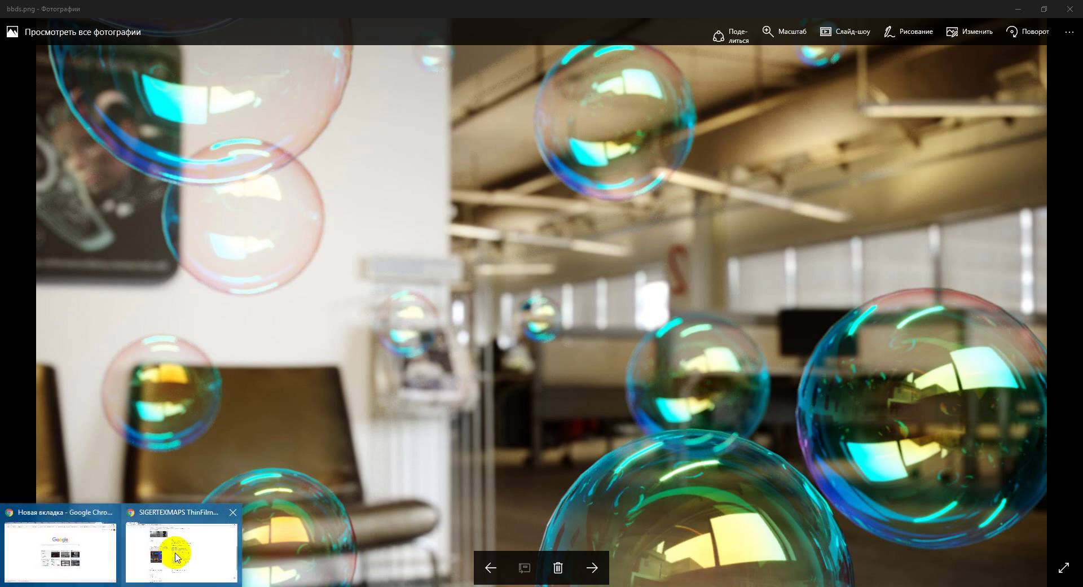
Switch from the bubble image in Photos to the SigerTexmaps ThinFilm page in Chrome.
left_click(173, 553)
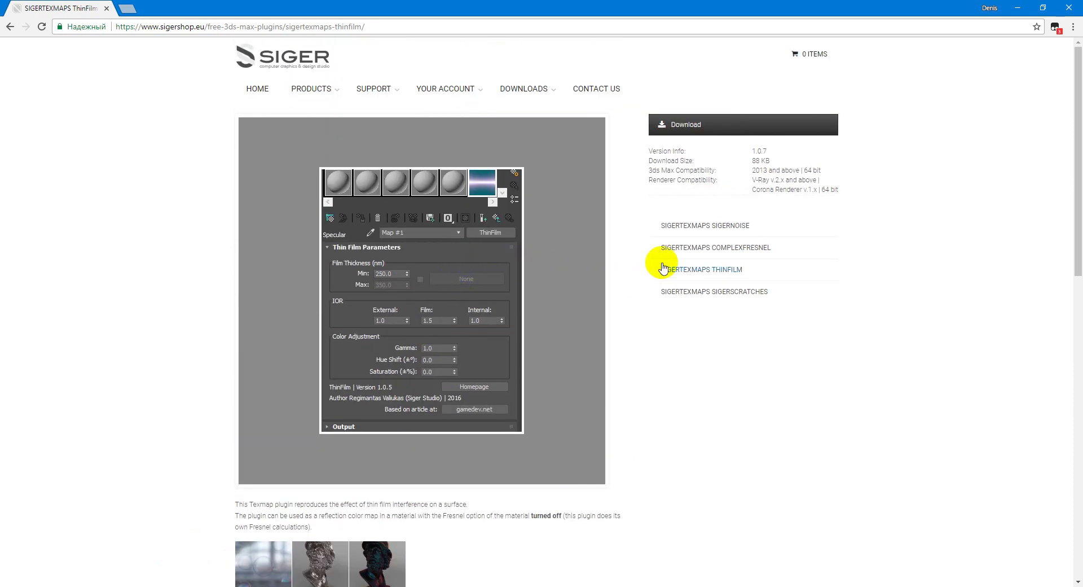
scroll(636, 293, "down", 1)
scroll(634, 309, "up", 1)
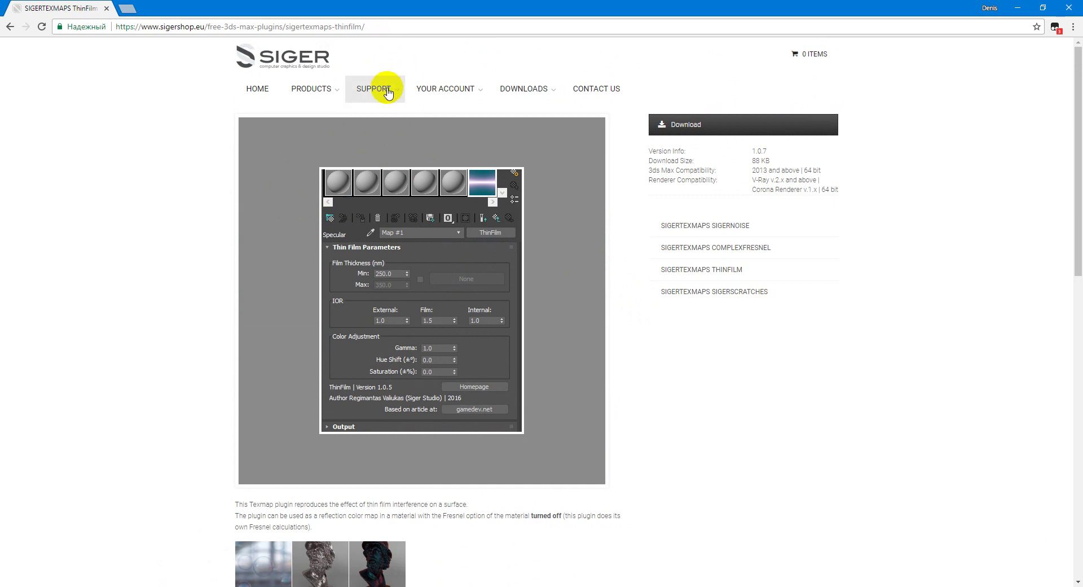
mouse_move(311, 88)
left_click(466, 138)
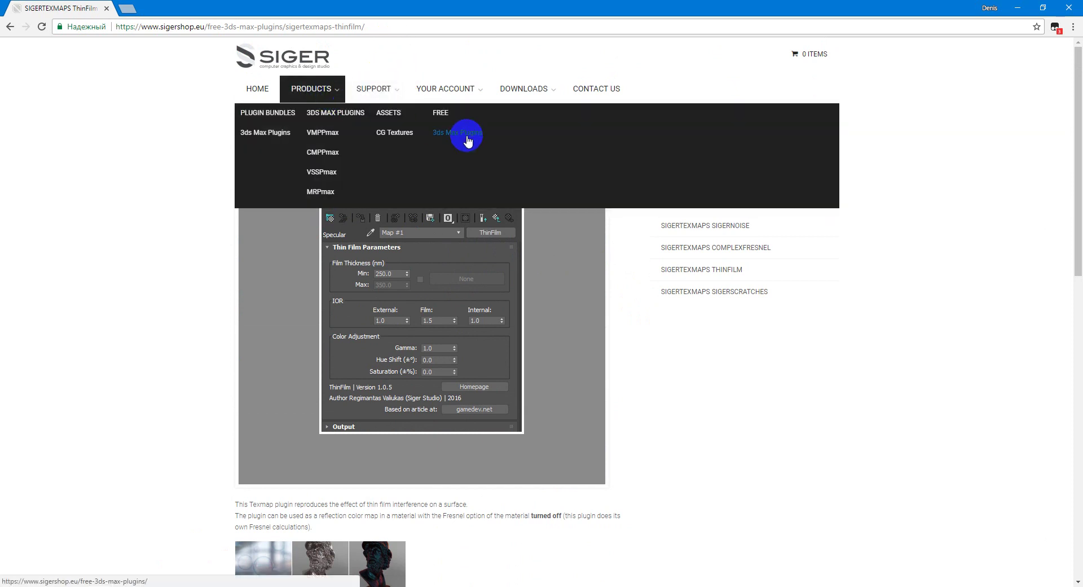
scroll(624, 313, "down", 2)
scroll(626, 313, "down", 4)
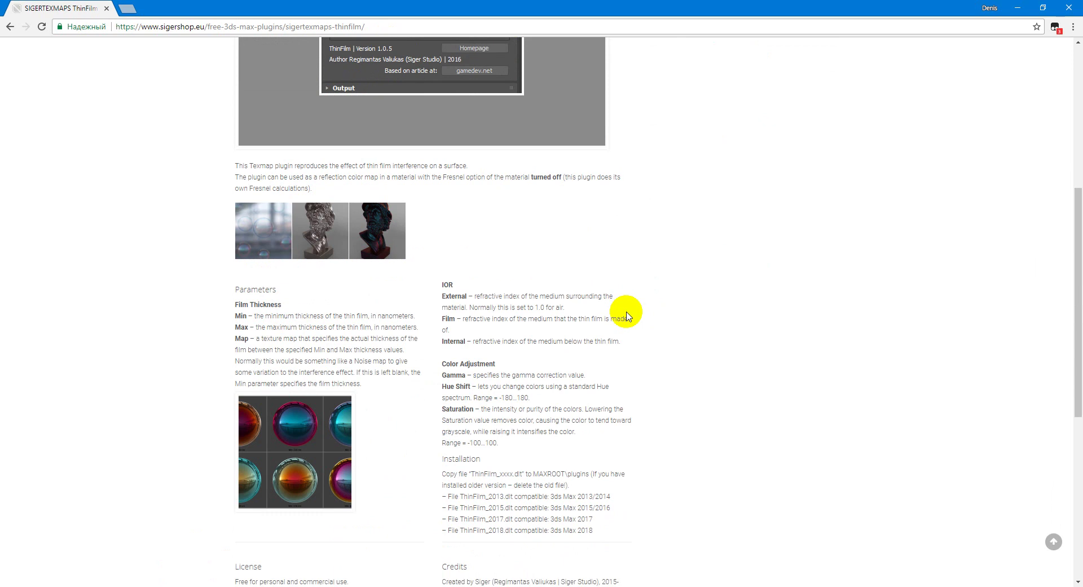
scroll(627, 315, "down", 2)
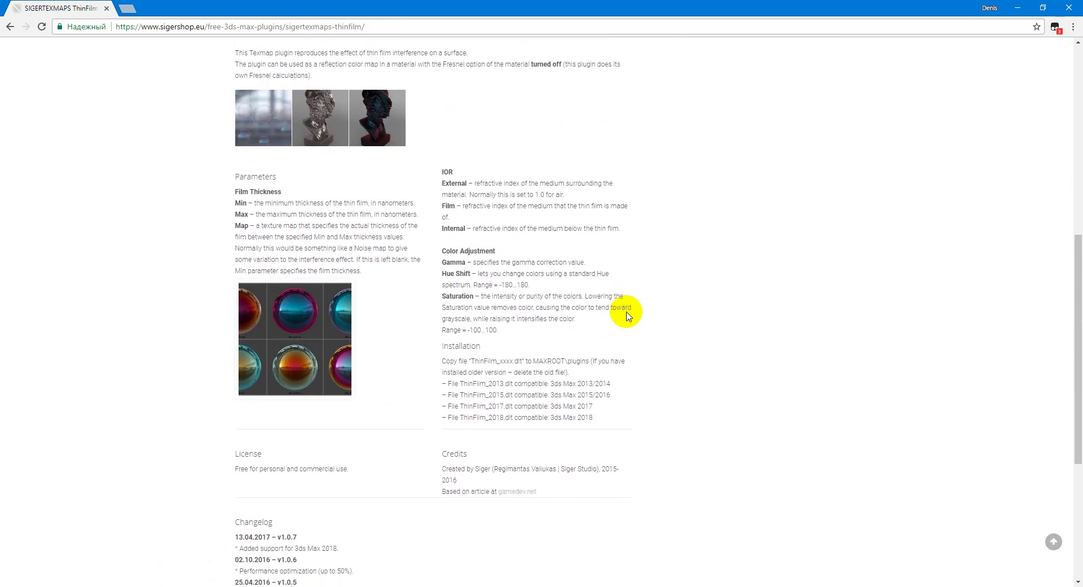
scroll(627, 315, "down", 2)
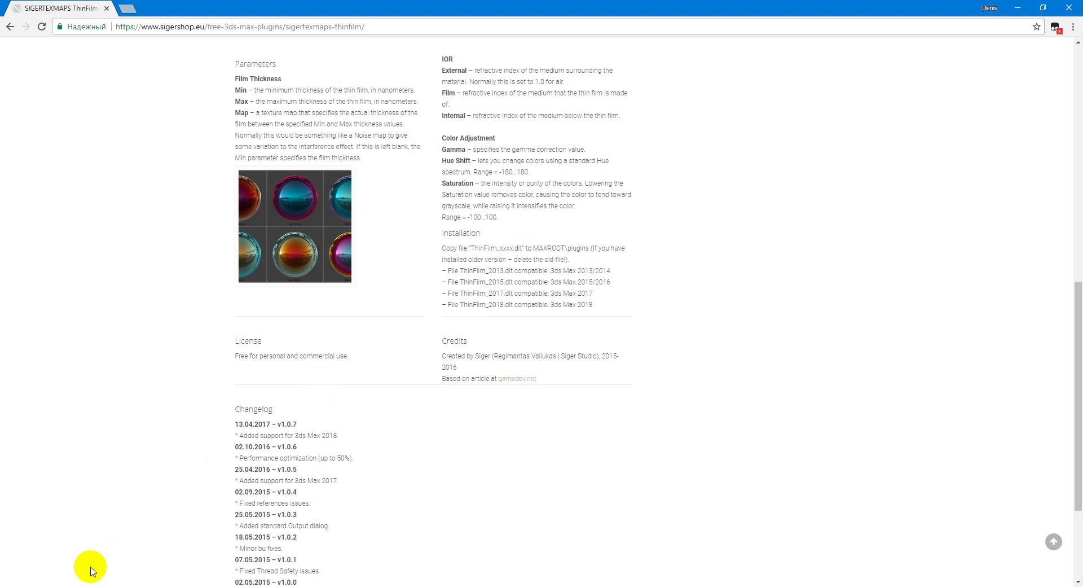
left_click(84, 584)
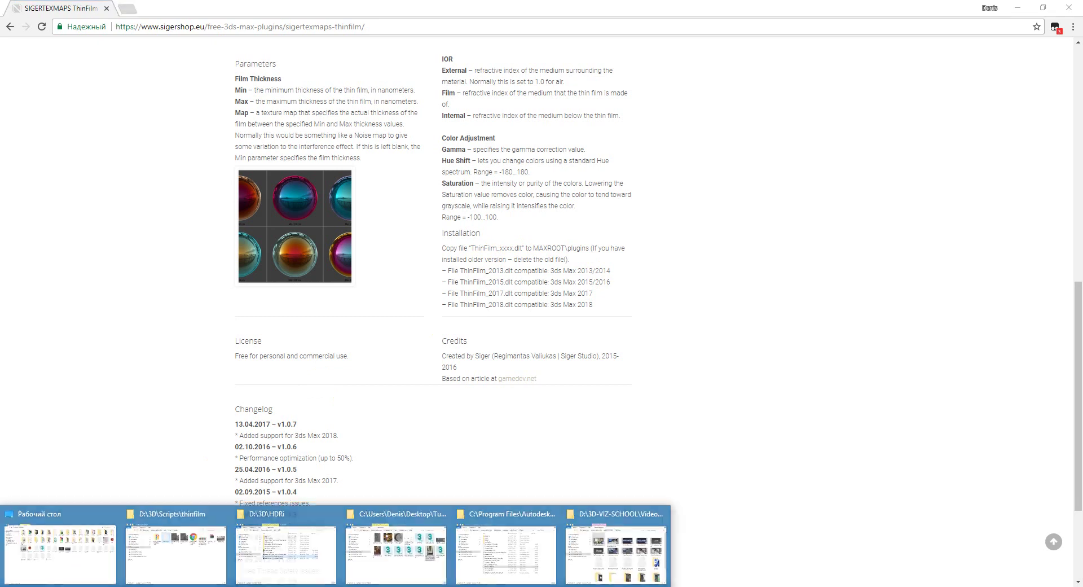
Show ThinFilm_2017.dlt in the 3ds Max 2017 Plugins folder, then return to 3ds Max.
left_click(497, 536)
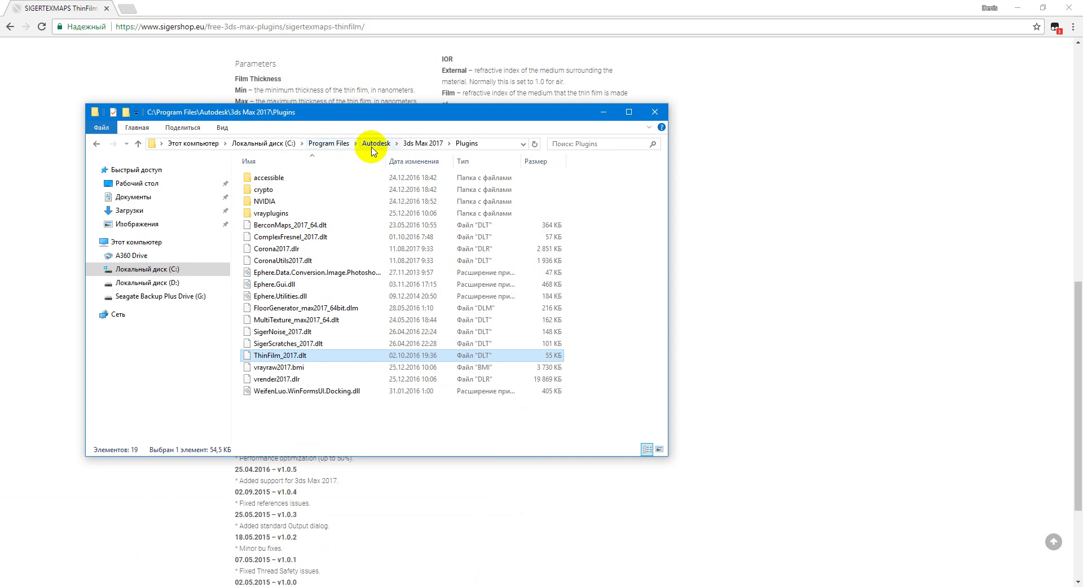
left_click(431, 144)
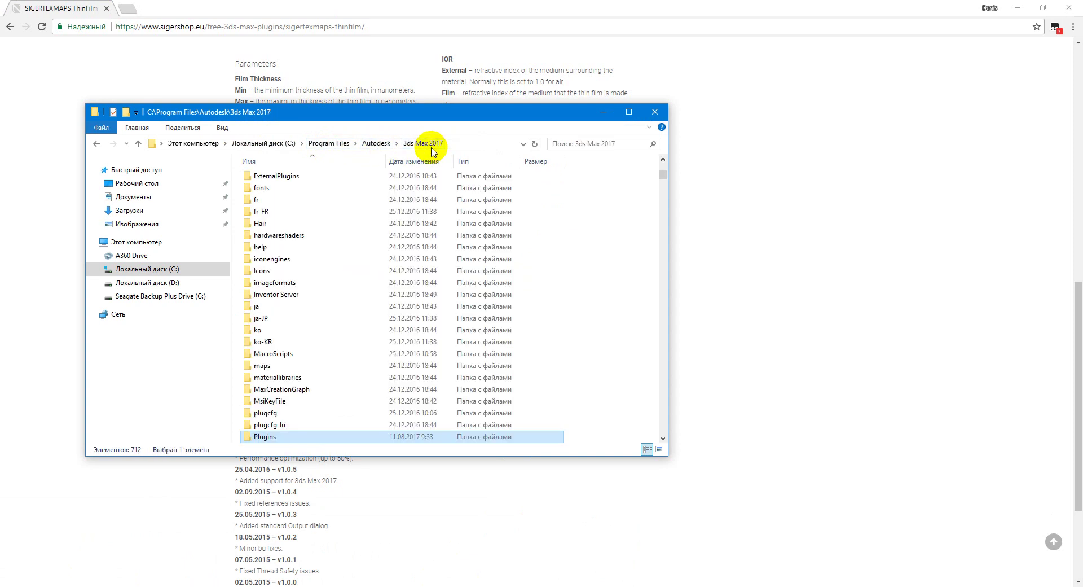
scroll(491, 305, "down", 3)
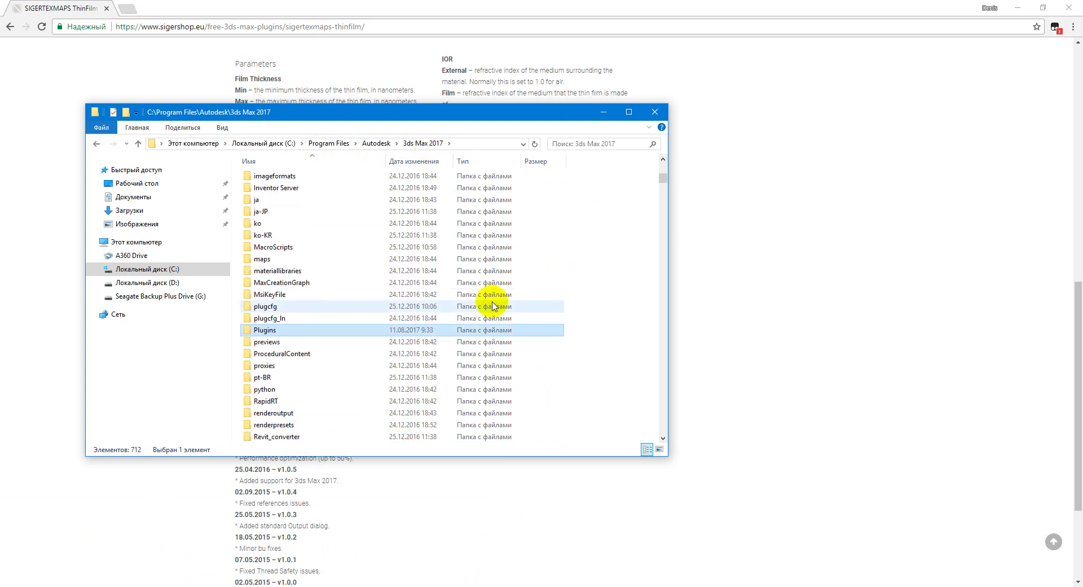
double_click(316, 334)
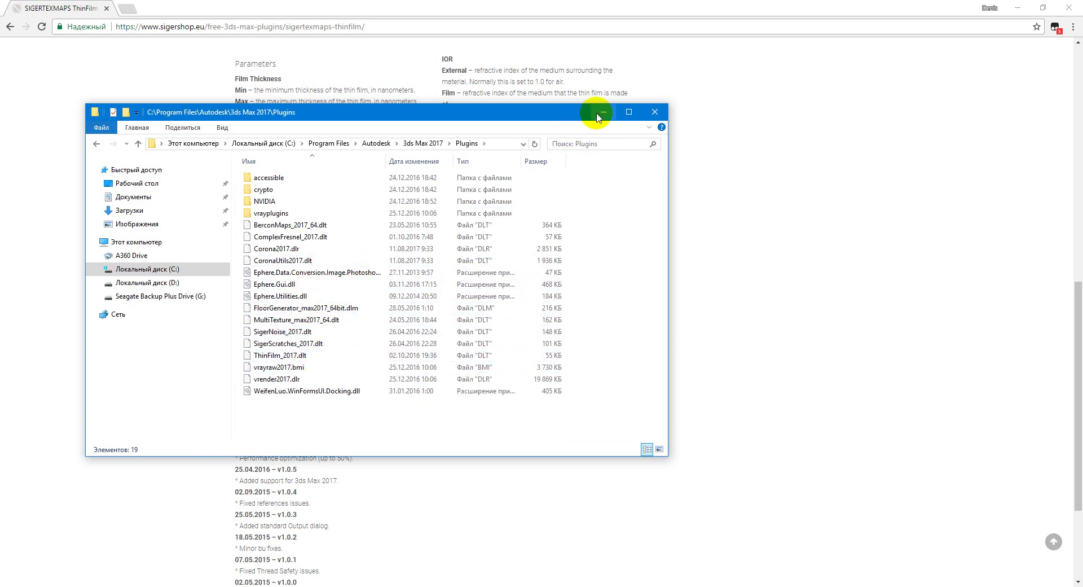
left_click(152, 550)
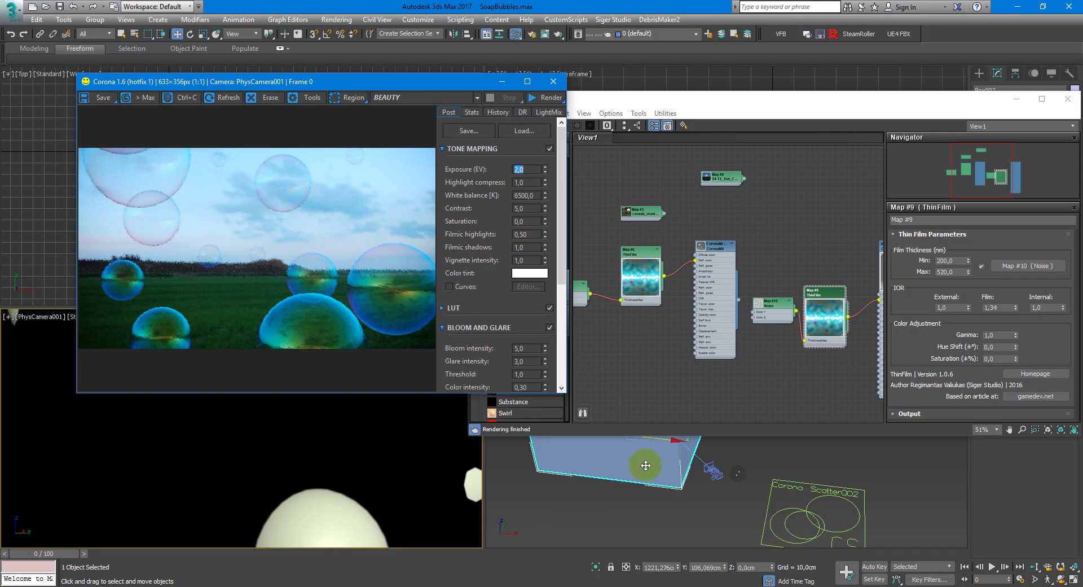
Close the Slate Material Editor and the Corona render window.
middle_click_drag(837, 363, 723, 352)
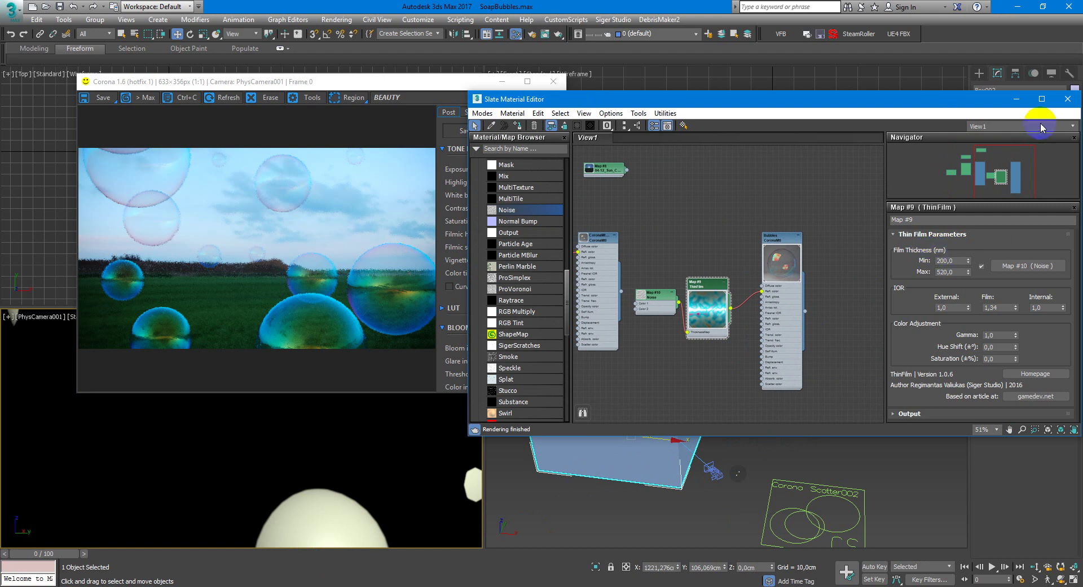
left_click(1068, 101)
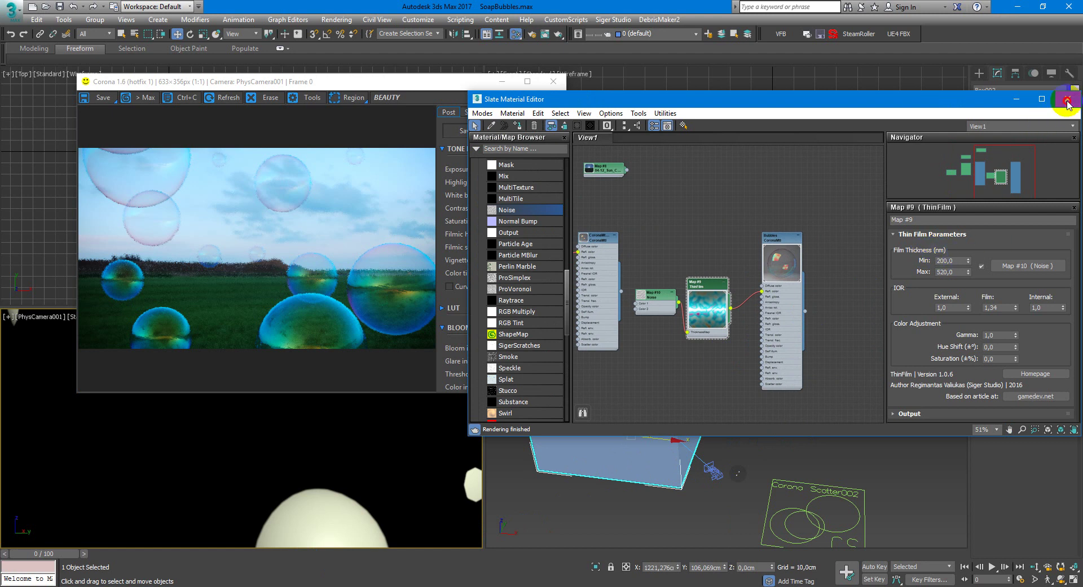
left_click(1068, 101)
left_click(553, 81)
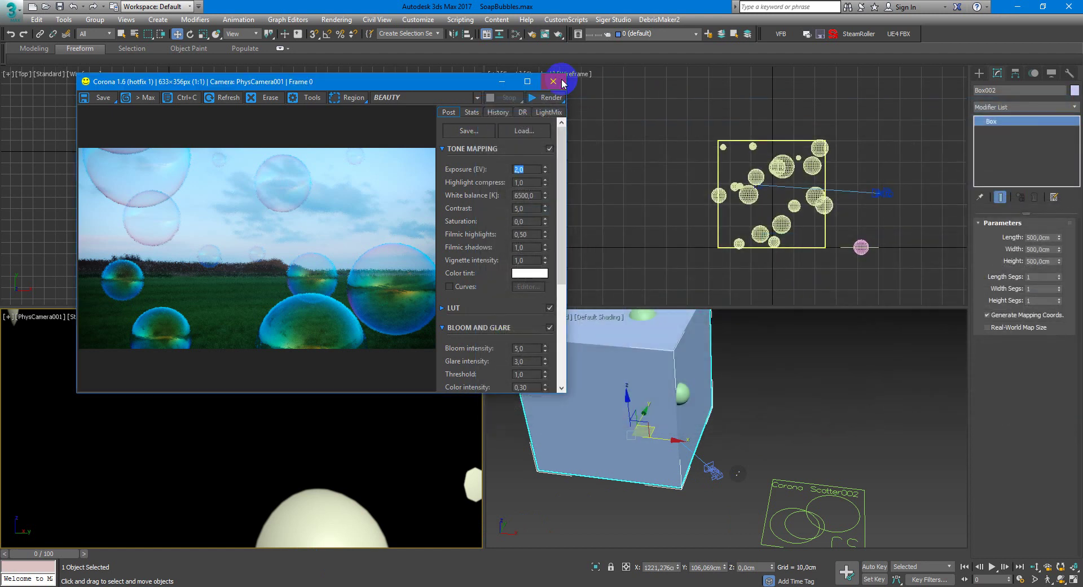
Maximize the Perspective viewport and pan to frame the bubble boxes.
scroll(844, 452, "down", 2)
key("alt+w")
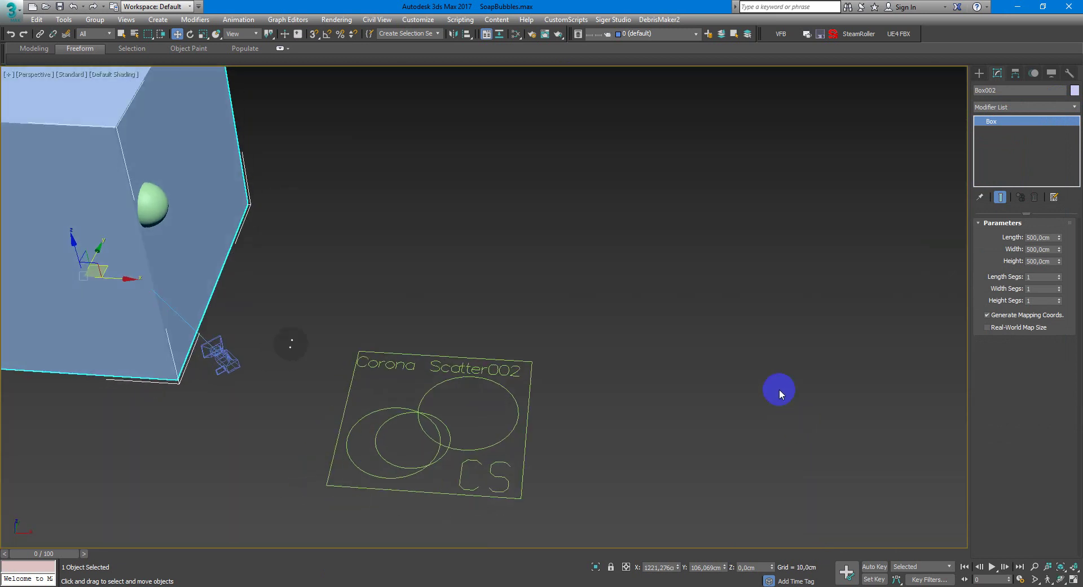
scroll(713, 389, "down", 3)
middle_click_drag(713, 389, 547, 370)
Draw a new box, Box003, to the right of the existing bubble boxes.
right_click(715, 343)
left_click(742, 309)
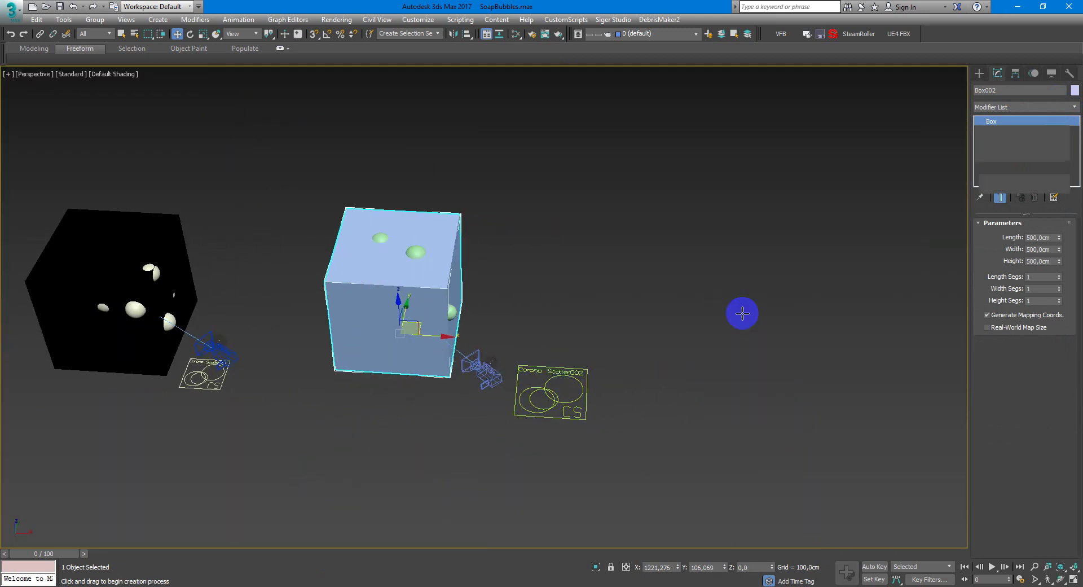
mouse_move(690, 344)
left_mouse_down()
mouse_move(788, 388)
mouse_move(796, 403)
left_mouse_up()
left_click(830, 271)
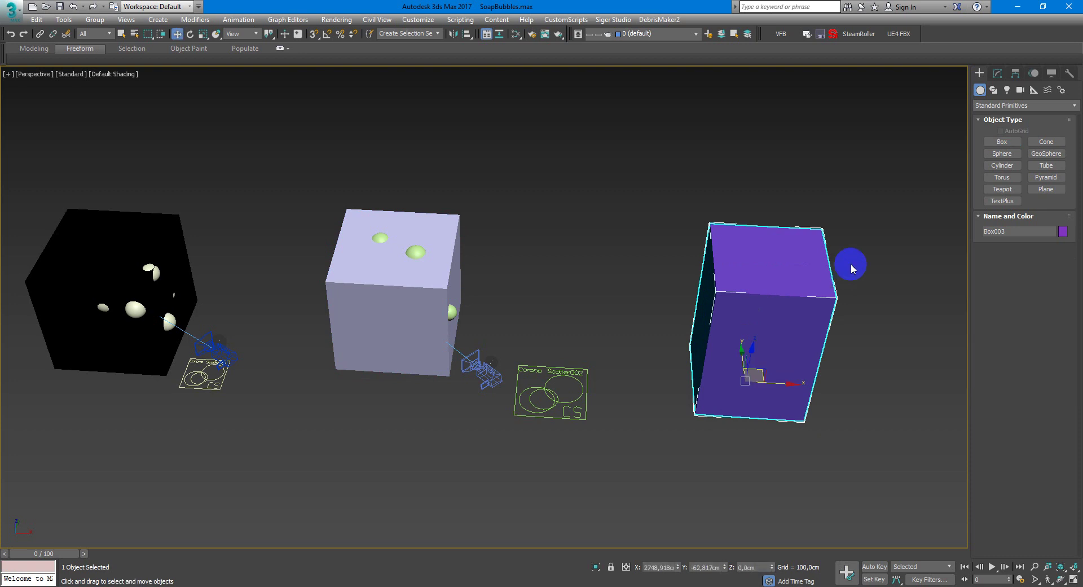
Set Box003's length, width and height each to 500 cm.
left_click(1010, 73)
left_click(1043, 237)
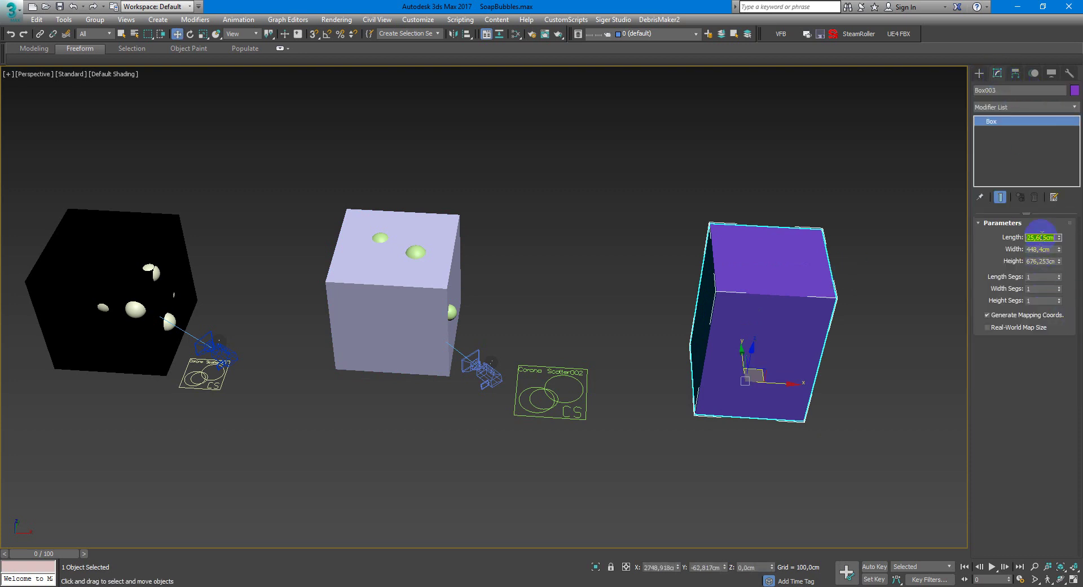
type("0")
key("Tab")
type("5")
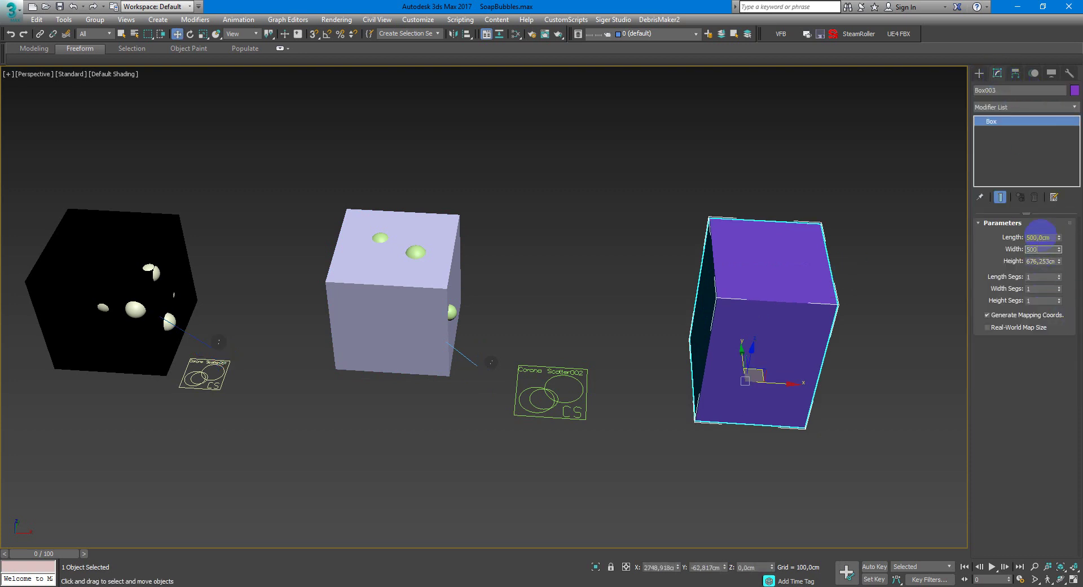
key("Tab")
type("5")
key("Return")
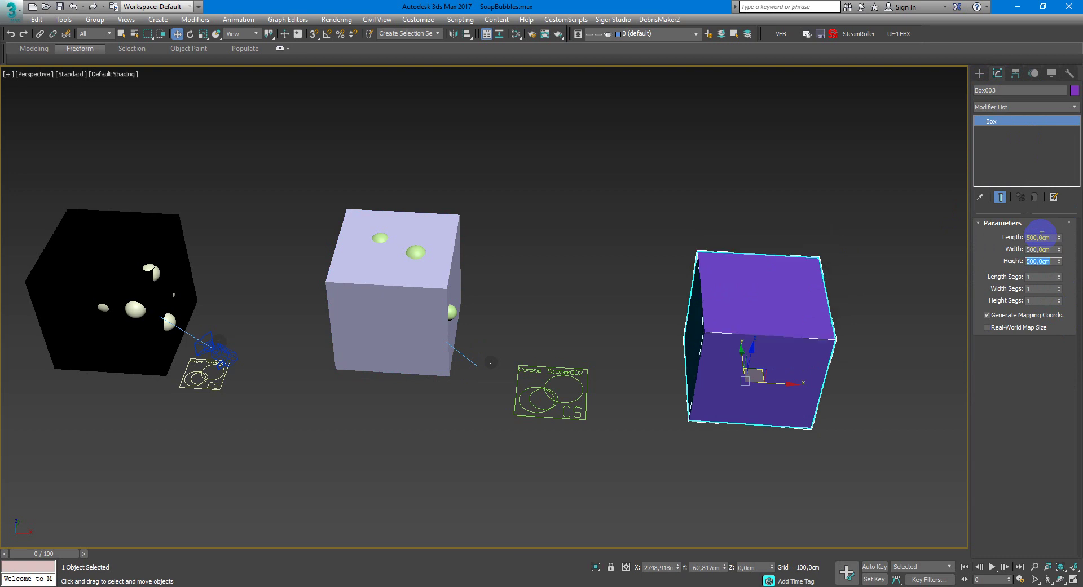
mouse_move(823, 324)
middle_mouse_down()
mouse_move(697, 317)
mouse_move(658, 287)
mouse_move(688, 302)
middle_mouse_up()
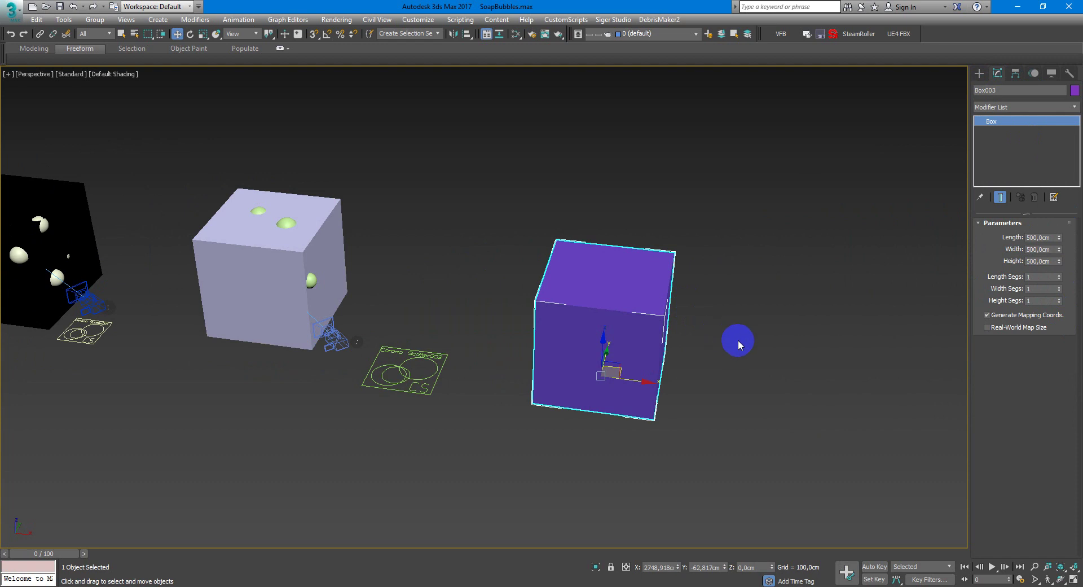
mouse_move(741, 342)
middle_mouse_down("alt")
mouse_move(706, 312)
mouse_move(765, 346)
mouse_move(736, 338)
middle_mouse_up("alt")
Create a small sphere, Sphere003, just right of the purple 500 cm cube.
right_click(637, 355)
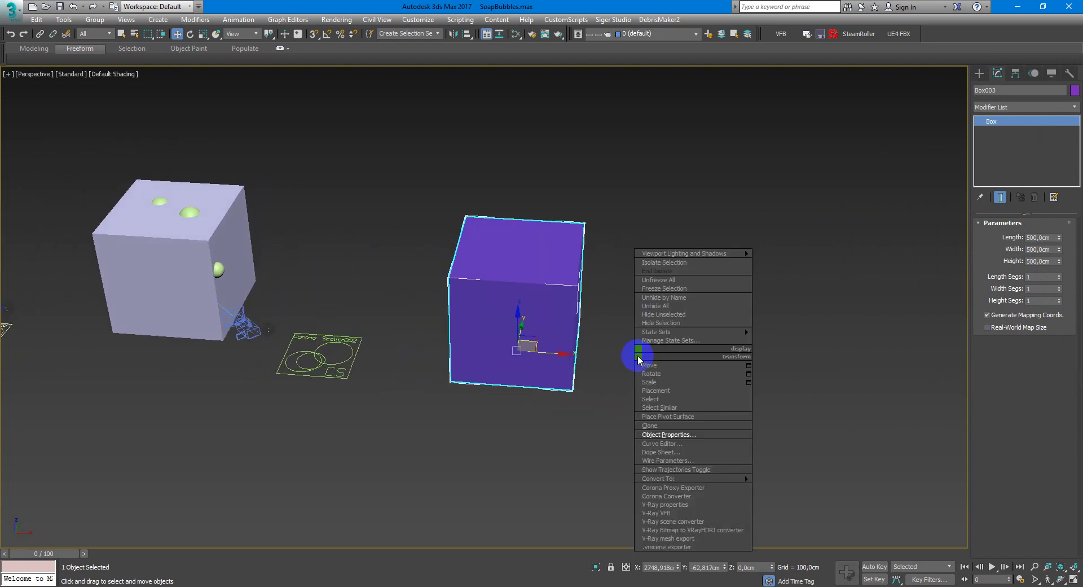
left_click(620, 374)
right_click(644, 362, "ctrl")
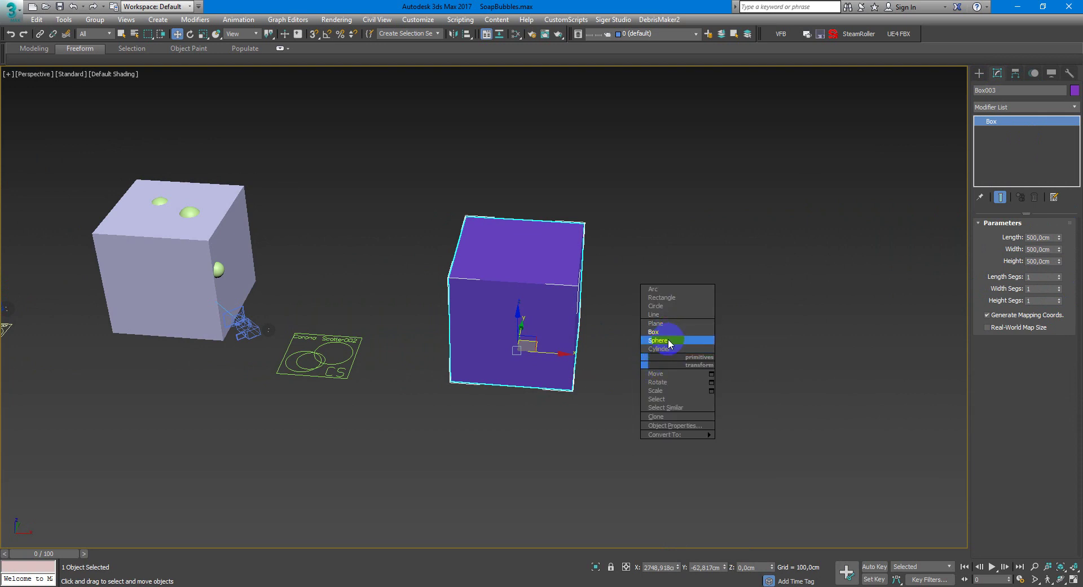
left_click(669, 343)
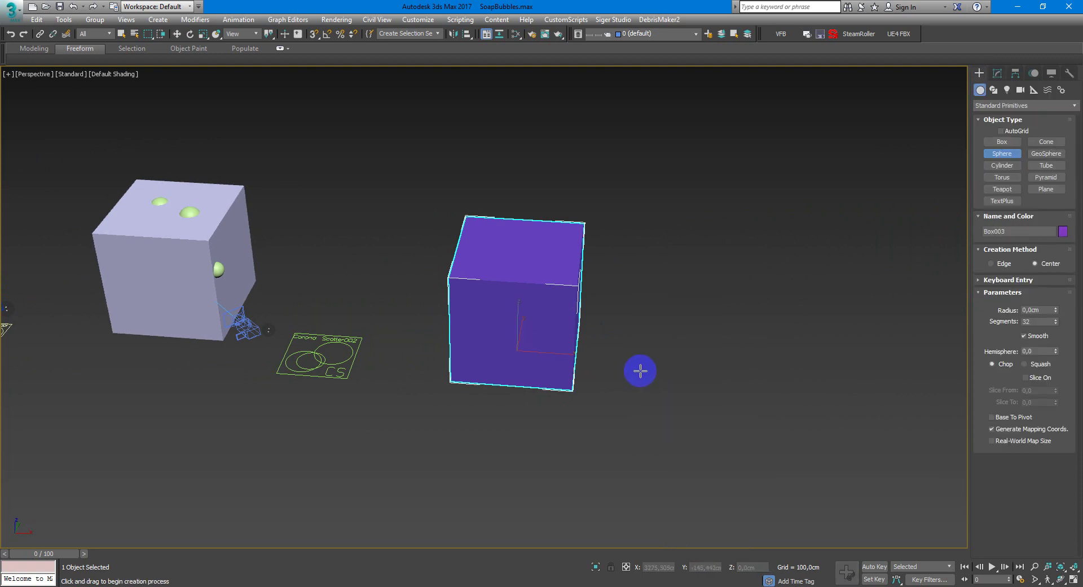
left_click_drag(638, 369, 644, 367)
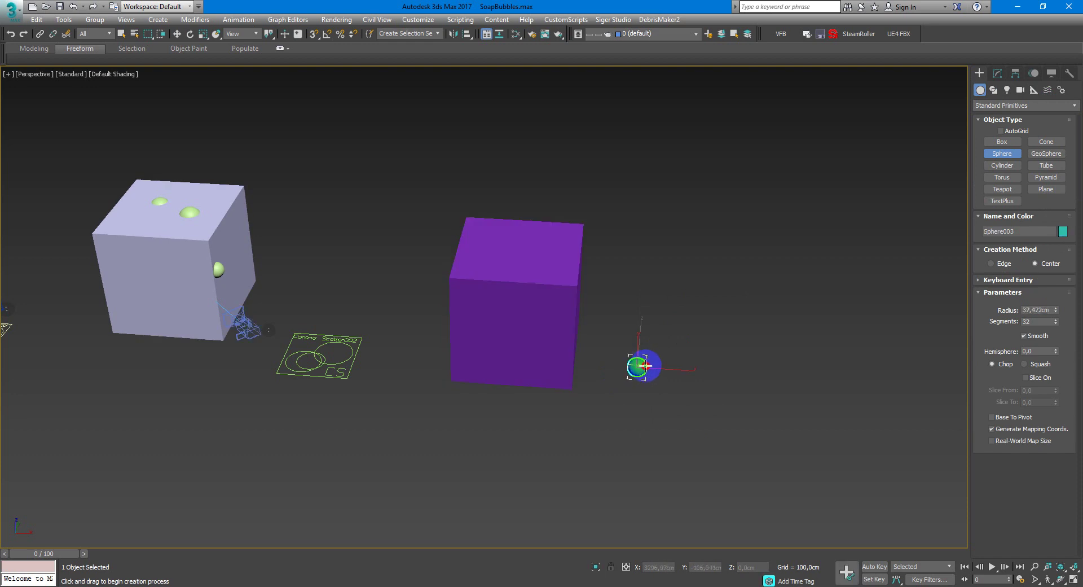
right_click(644, 366)
mouse_move(642, 365)
middle_mouse_down("alt")
mouse_move(583, 357)
mouse_move(566, 333)
middle_mouse_up("alt")
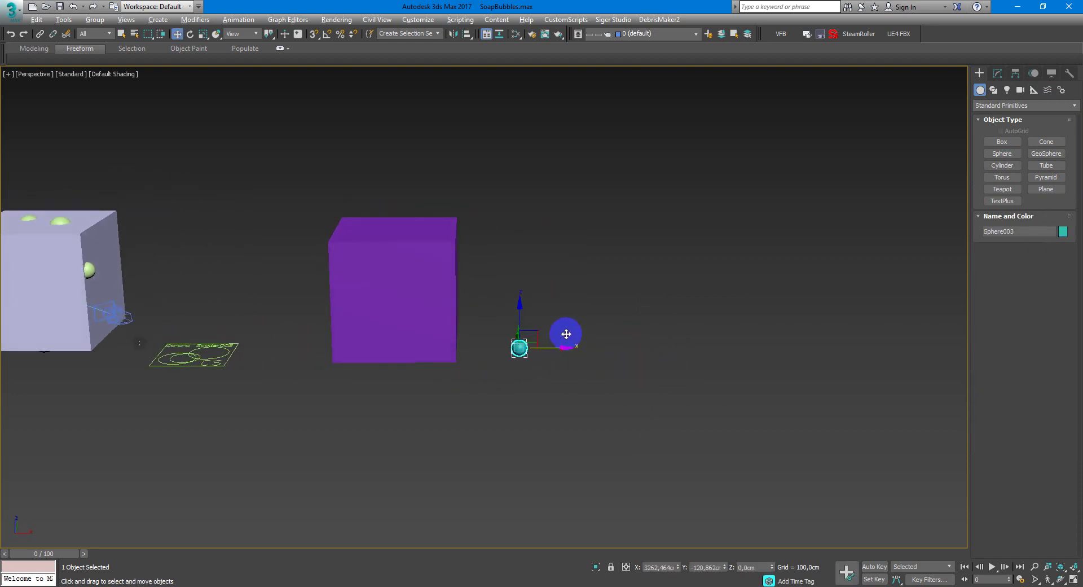
Create a new Corona Scatter in the viewport below the sphere.
left_click(993, 106)
left_click(1003, 261)
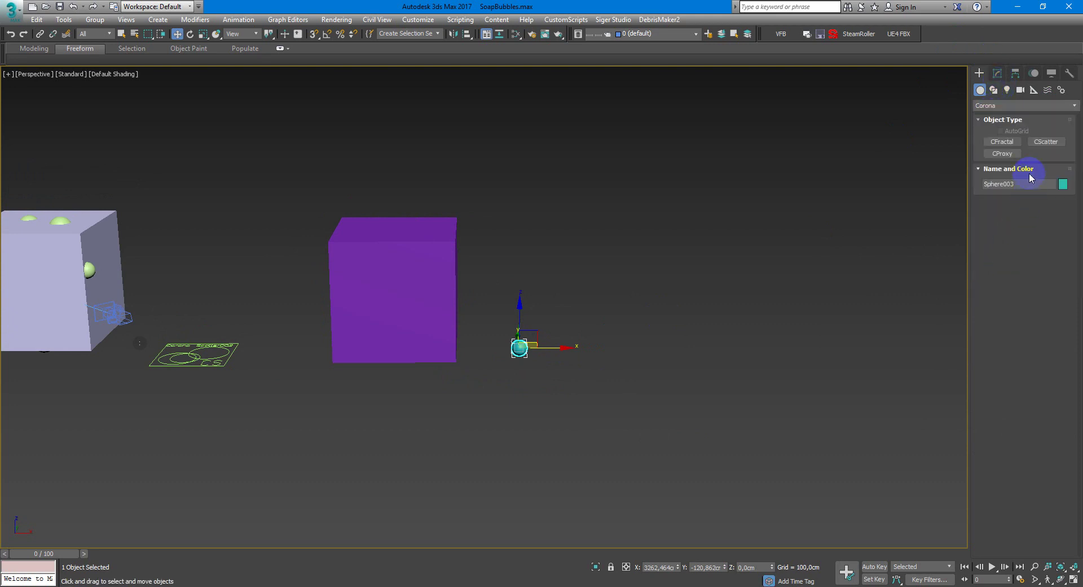
left_click(1041, 142)
middle_click_drag(743, 354, 740, 411, "alt")
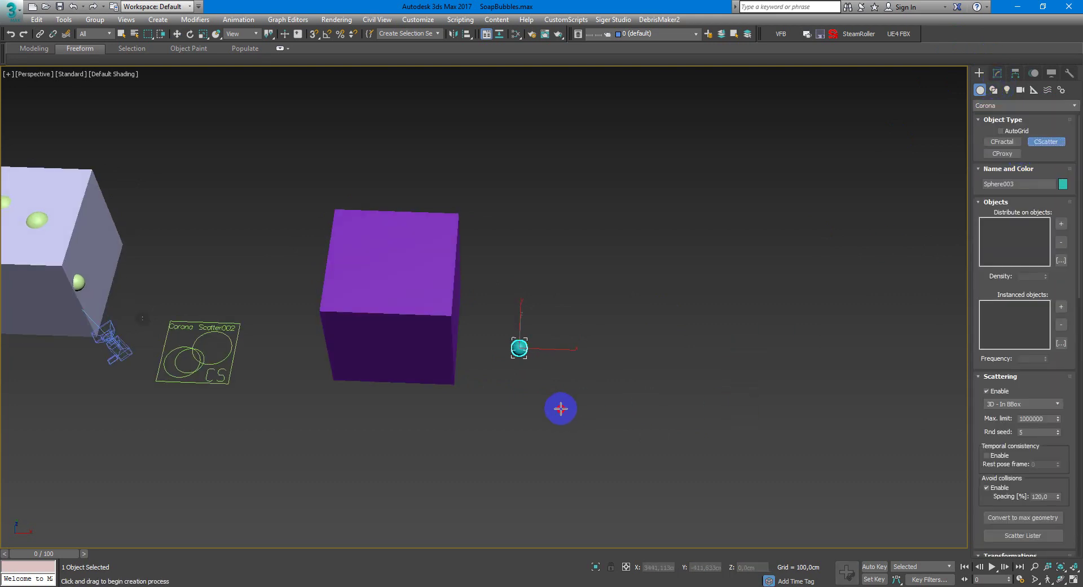
left_click_drag(562, 408, 605, 446)
right_click(609, 357)
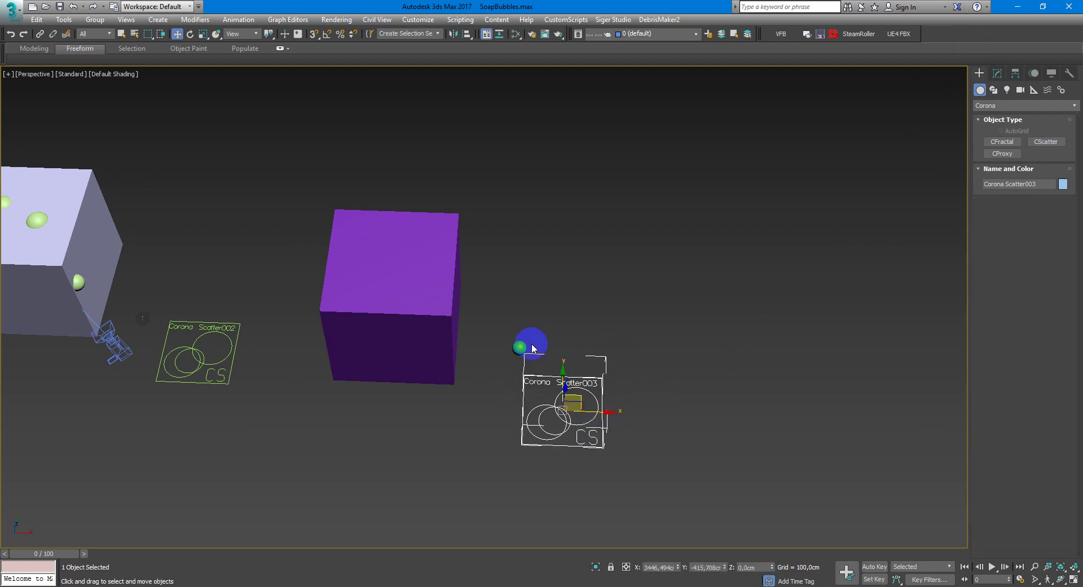
middle_click_drag(516, 346, 437, 364, "alt")
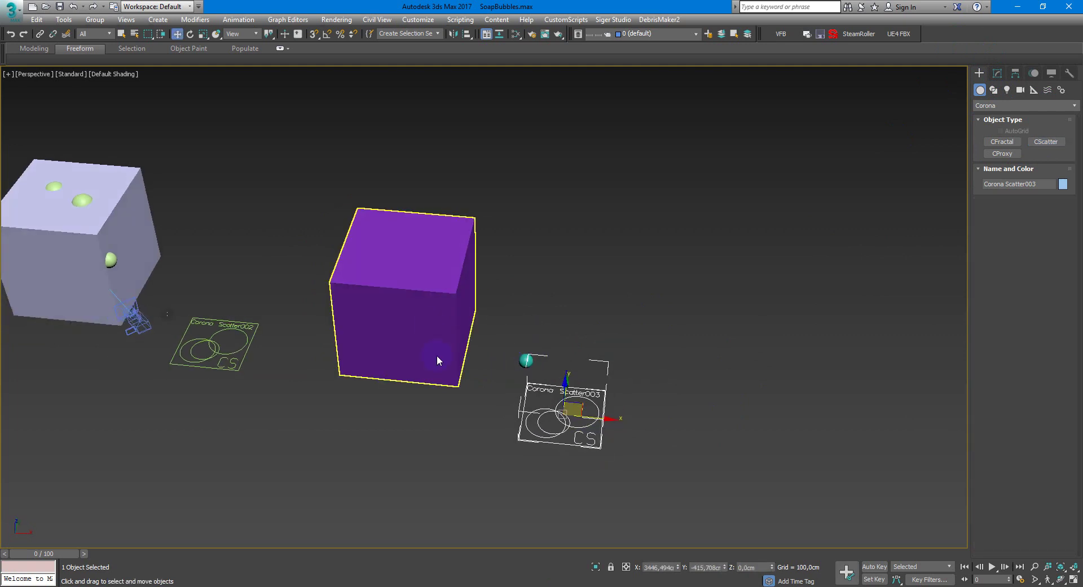
Set the scatter to distribute Sphere003 instances inside Box003's volume.
left_click(998, 74)
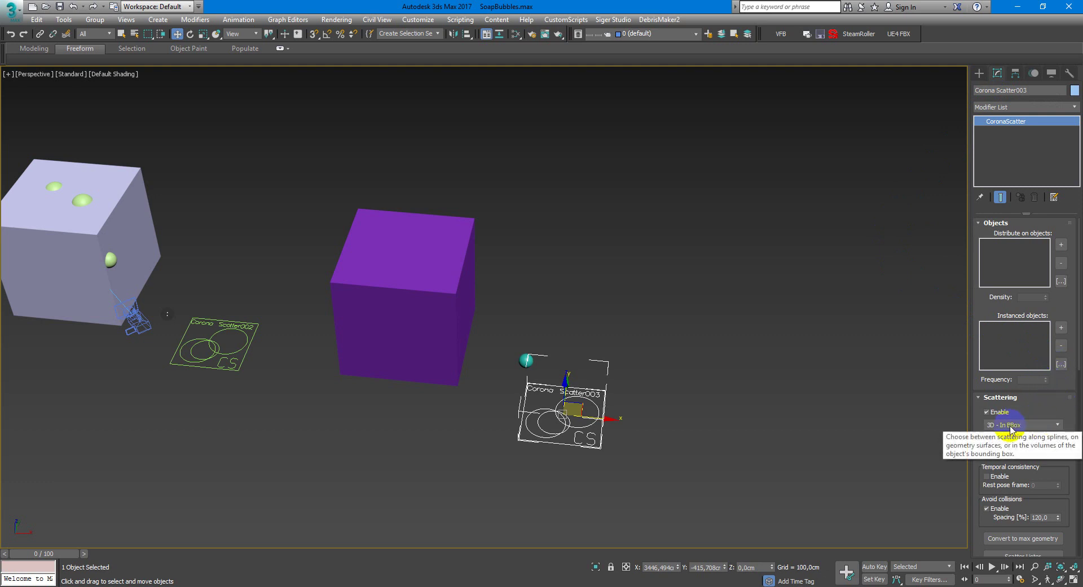
mouse_move(1010, 425)
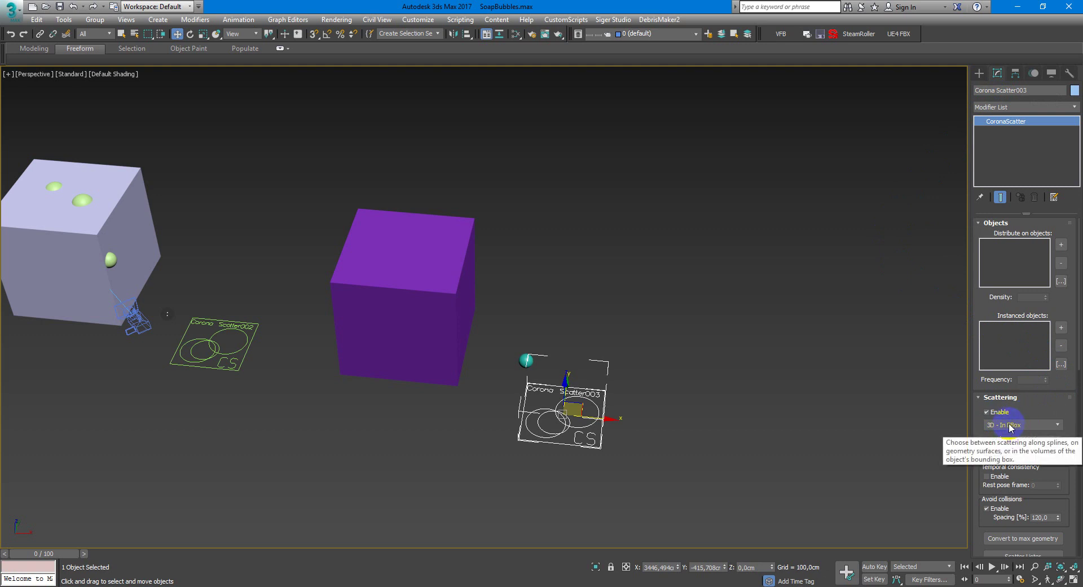
left_click(1061, 244)
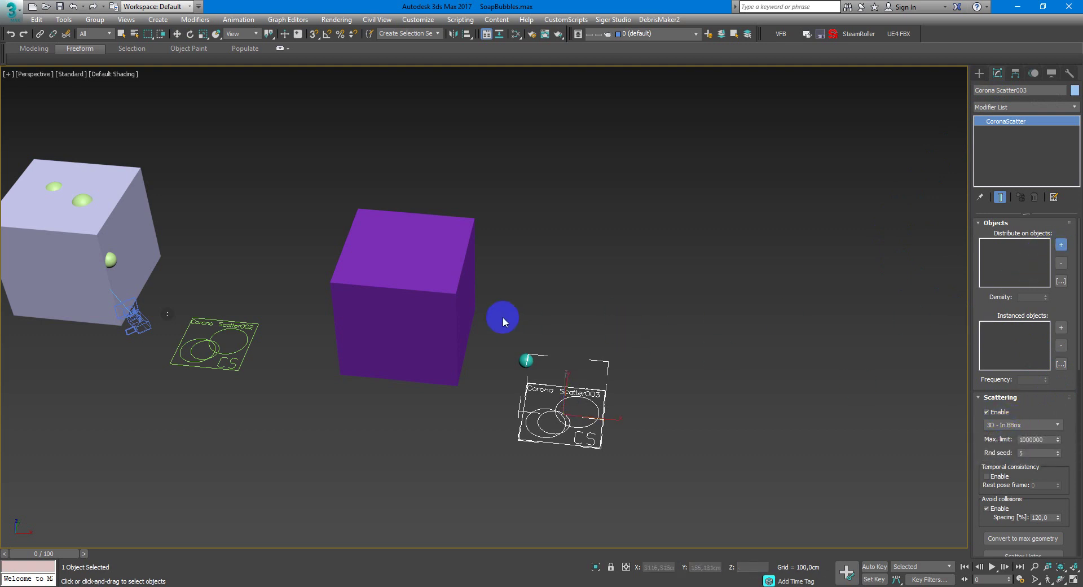
left_click(450, 296)
right_click(597, 297)
key("w")
left_click(1027, 425)
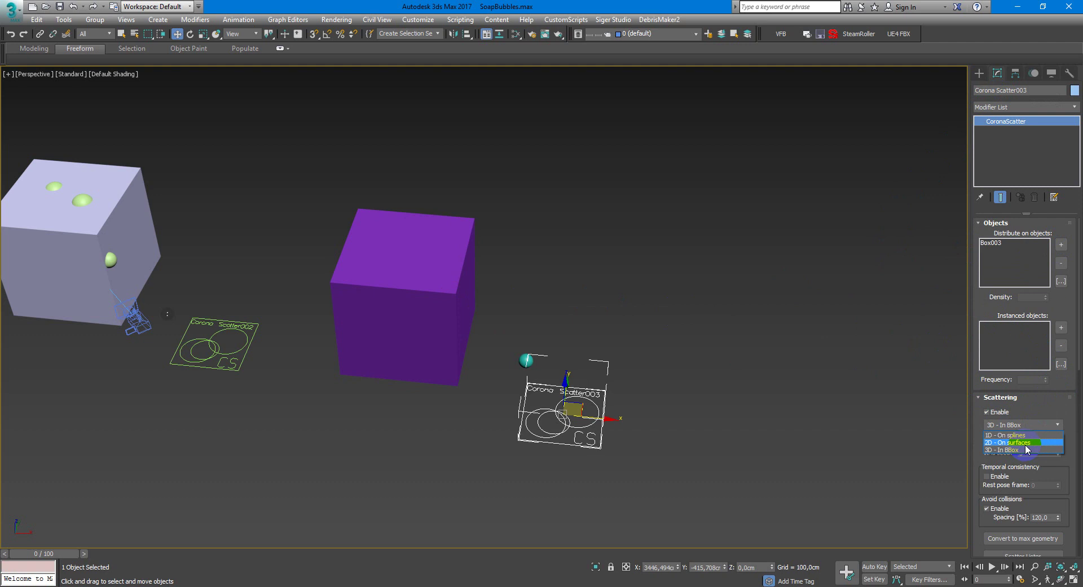
left_click(1049, 409)
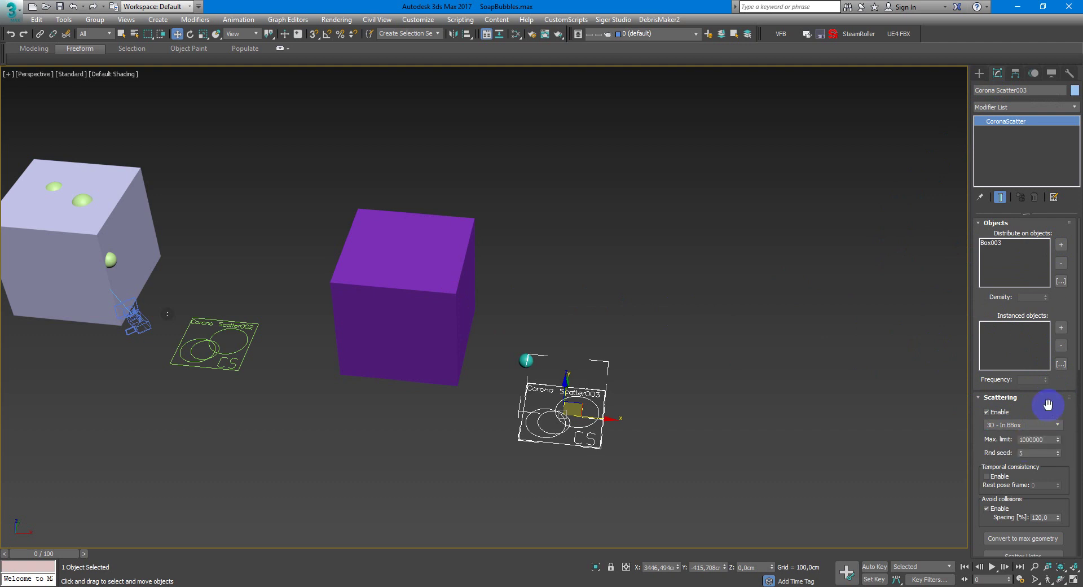
left_click(1063, 344)
left_click(524, 360)
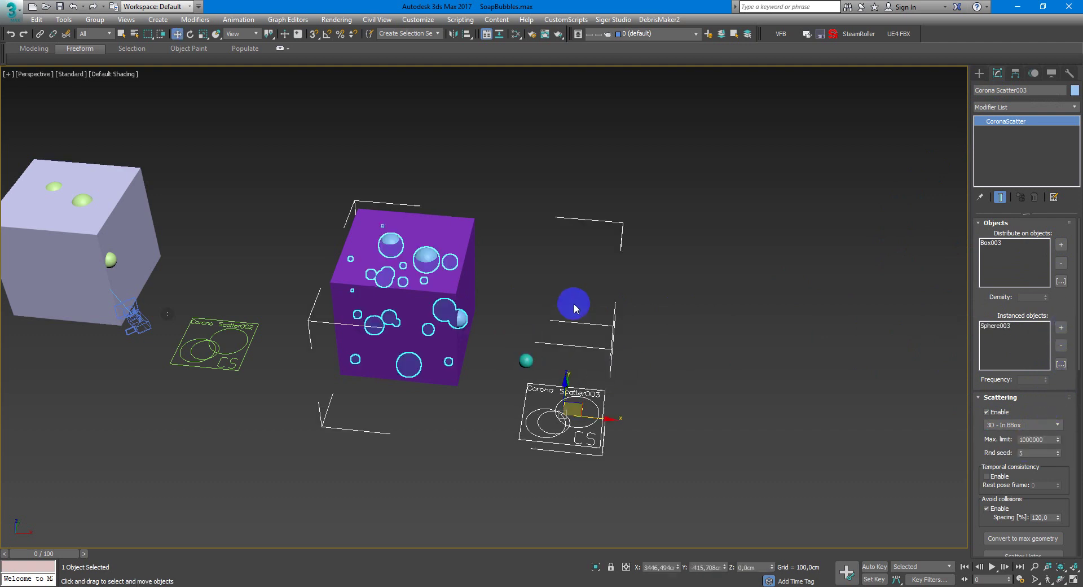
middle_click_drag(573, 303, 570, 329, "alt")
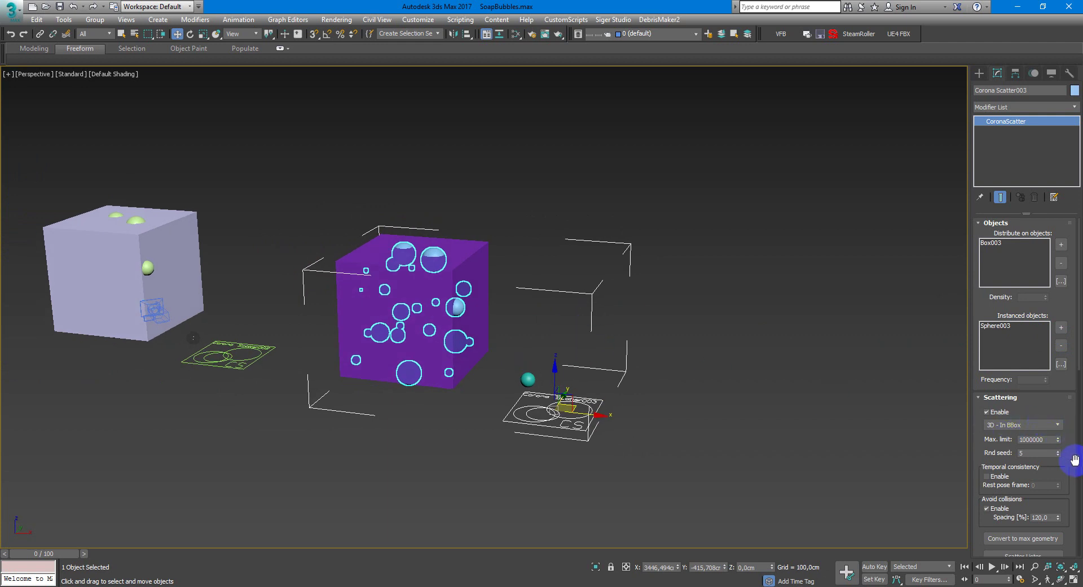
left_click_drag(1075, 463, 1065, 215)
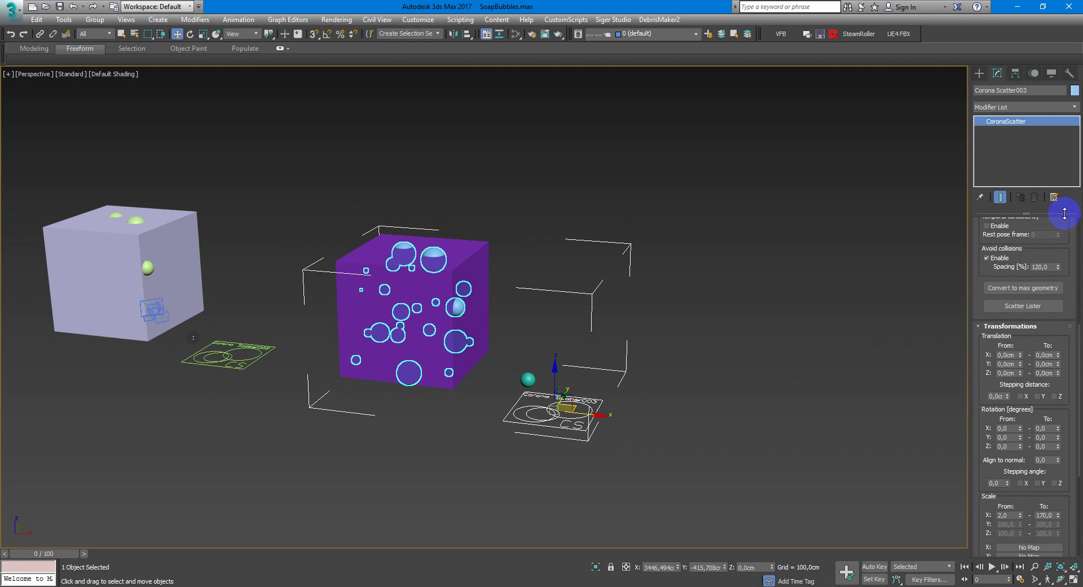
left_click_drag(1068, 302, 1066, 369)
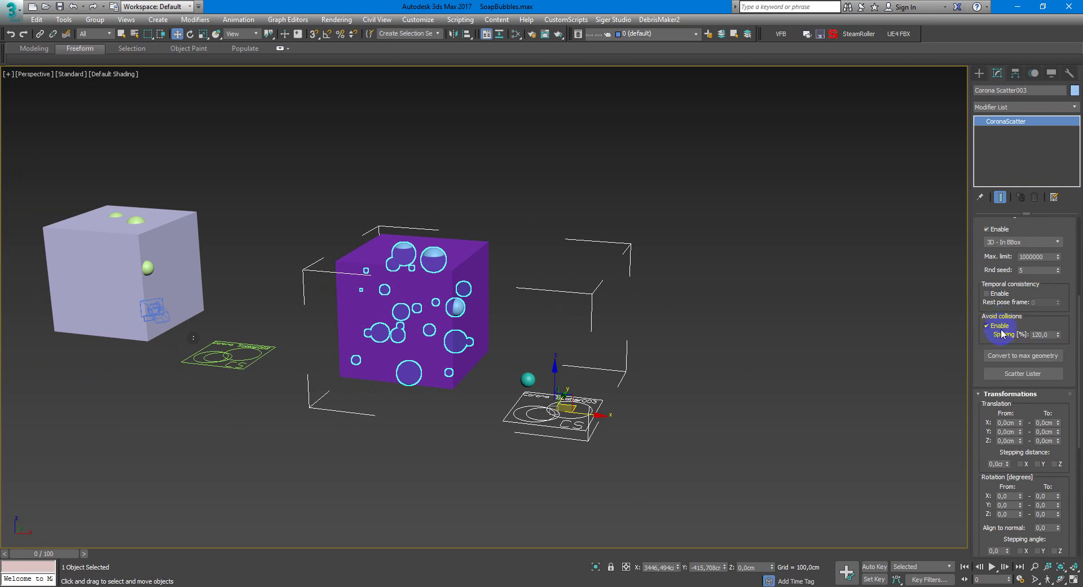
left_click(1046, 334)
left_click_drag(981, 343, 1001, 234)
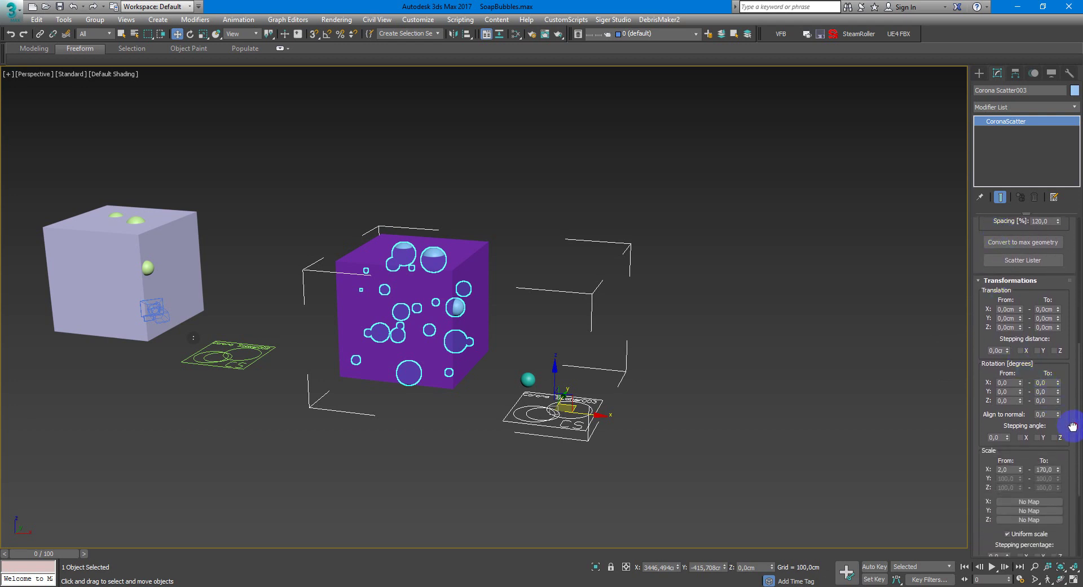
left_click_drag(1072, 426, 1076, 374)
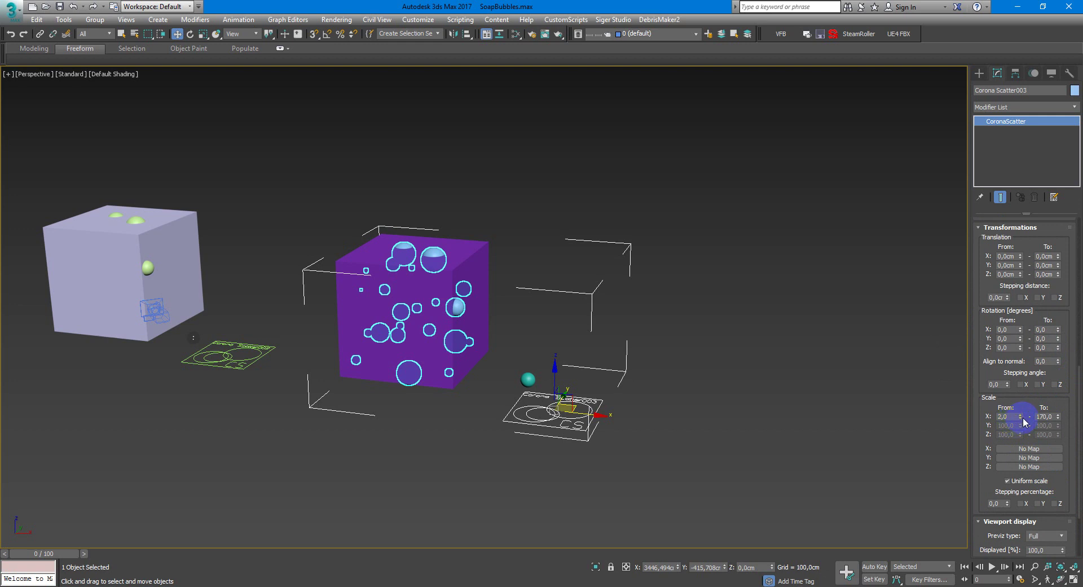
left_click_drag(1069, 458, 1071, 337)
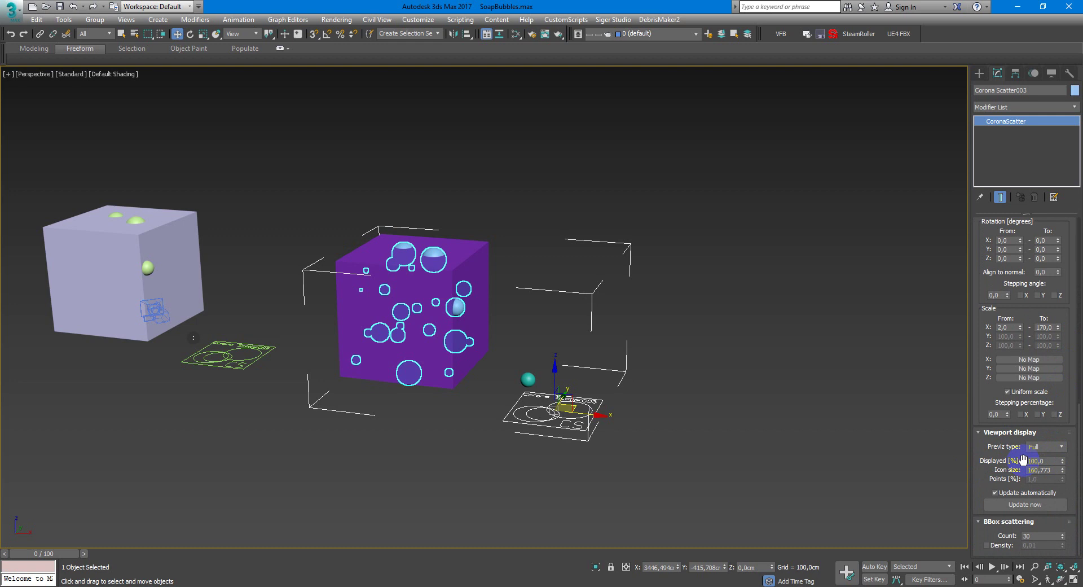
left_click(1048, 461)
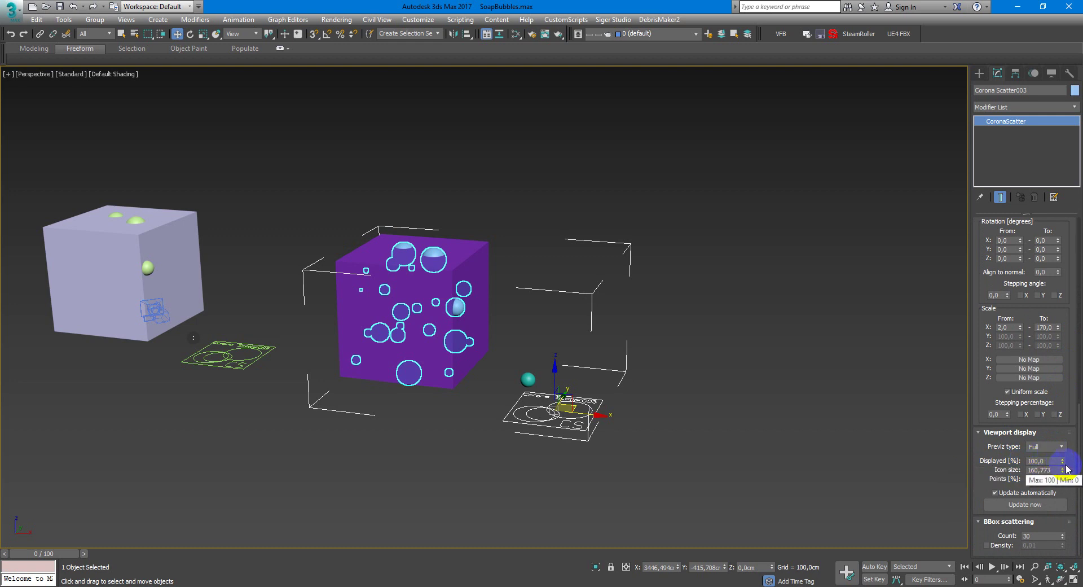
left_click(1041, 534)
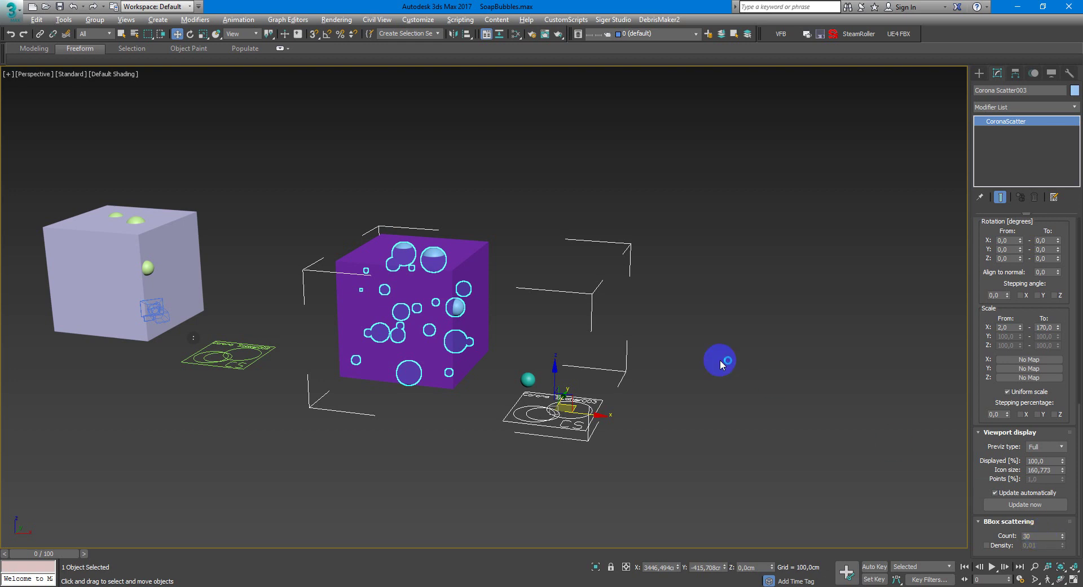
middle_click_drag(720, 362, 729, 377, "alt")
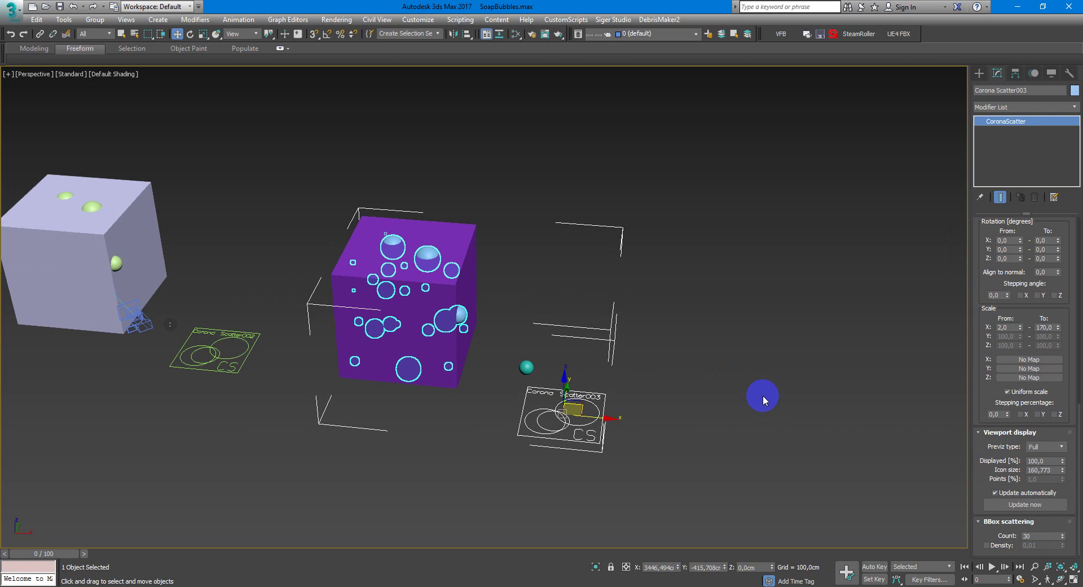
Place a physical camera in the Top view aimed at the blue bubble cluster.
left_click(980, 74)
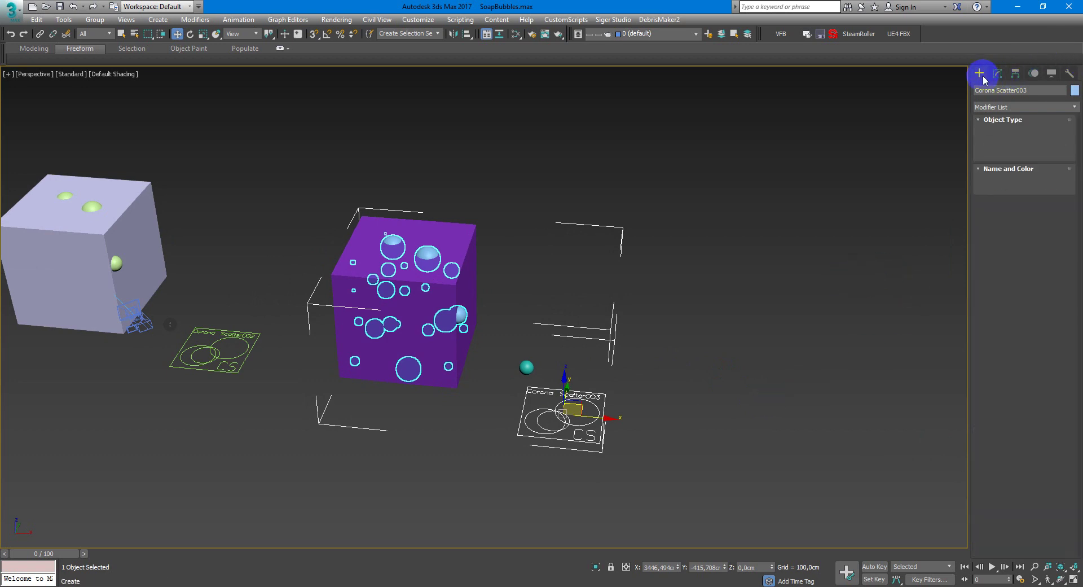
left_click(1020, 89)
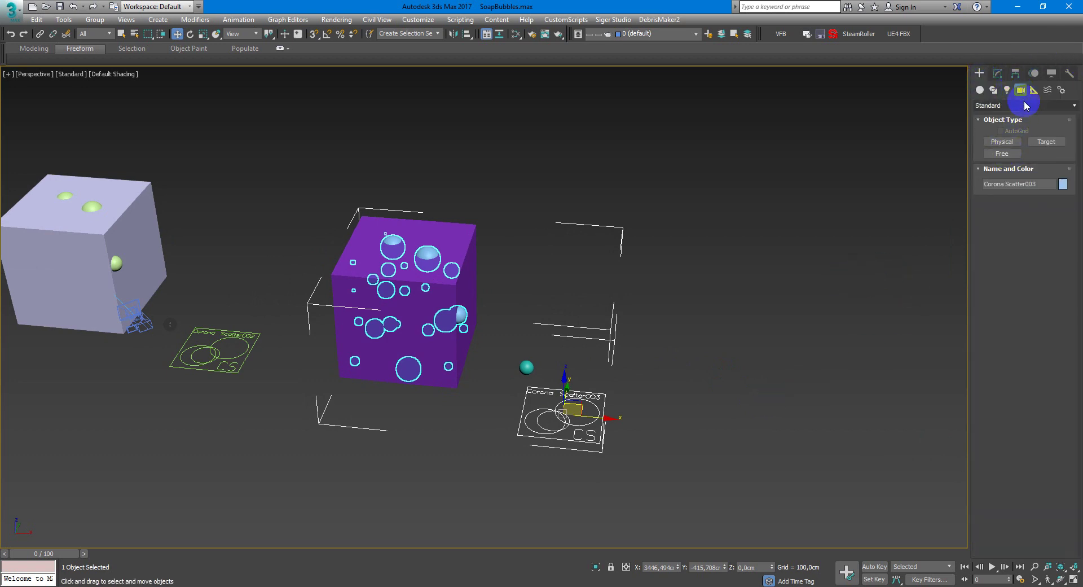
left_click(1014, 145)
key("alt+w")
key("alt+w")
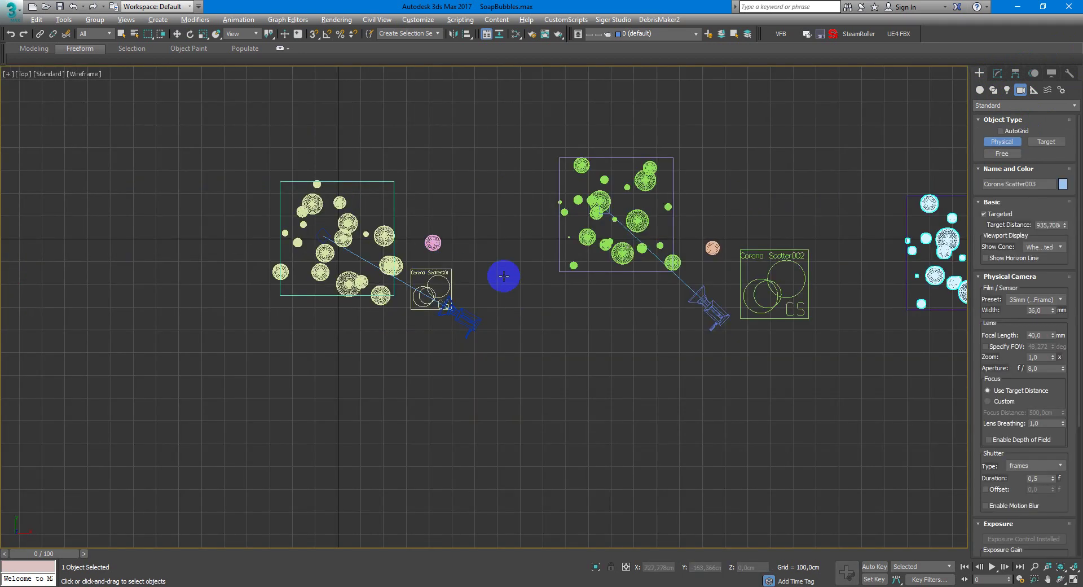
middle_click_drag(500, 273, 93, 250)
left_click_drag(670, 419, 552, 246)
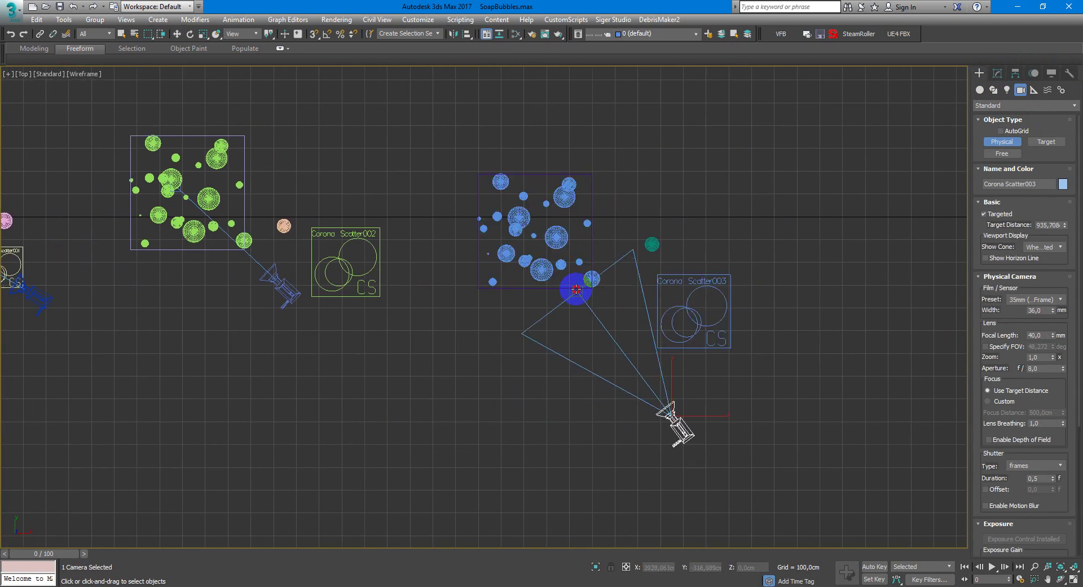
key("w")
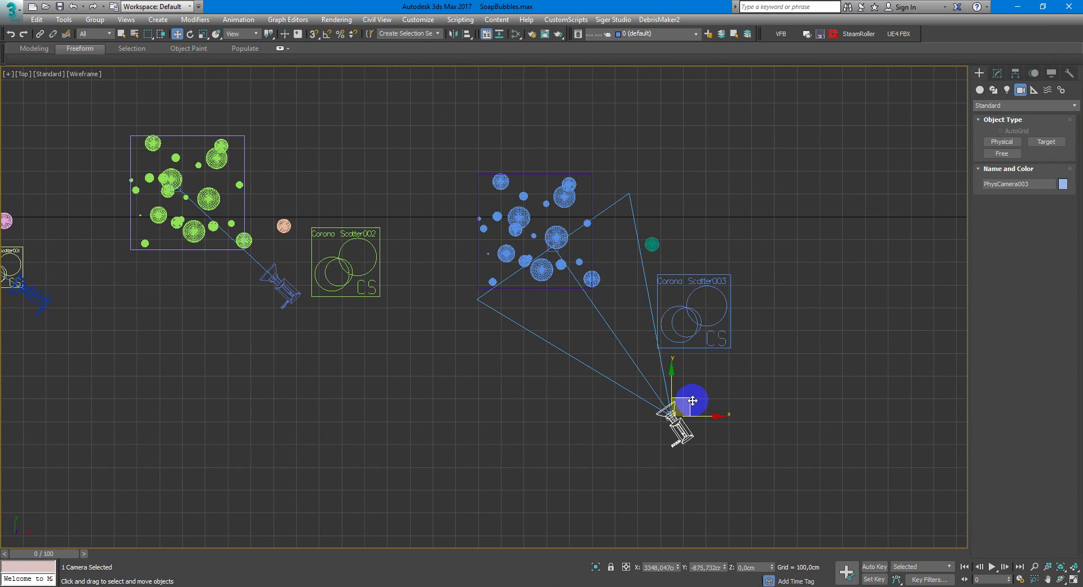
mouse_move(690, 400)
left_mouse_down()
mouse_move(682, 331)
mouse_move(660, 318)
left_mouse_up()
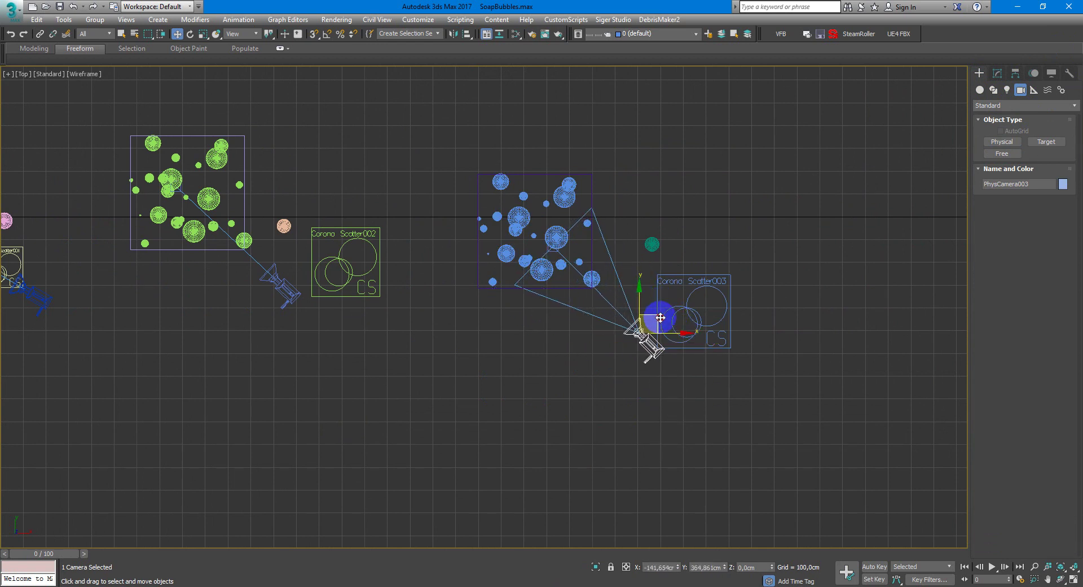
left_click_drag(579, 285, 555, 214)
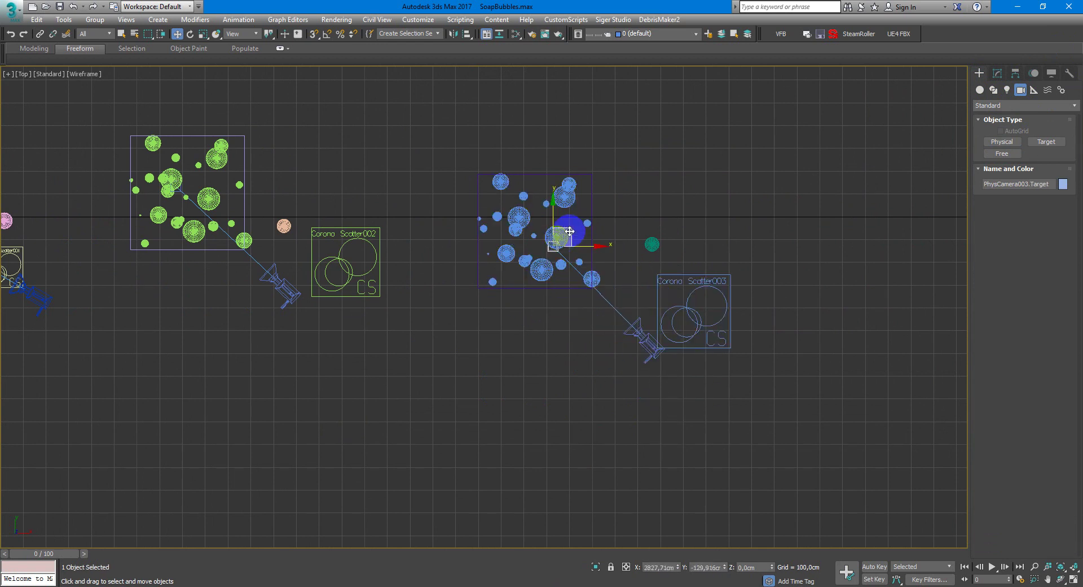
left_click(623, 337)
Set a maximized viewport to look through PhysCamera003 in wireframe.
key("alt+w")
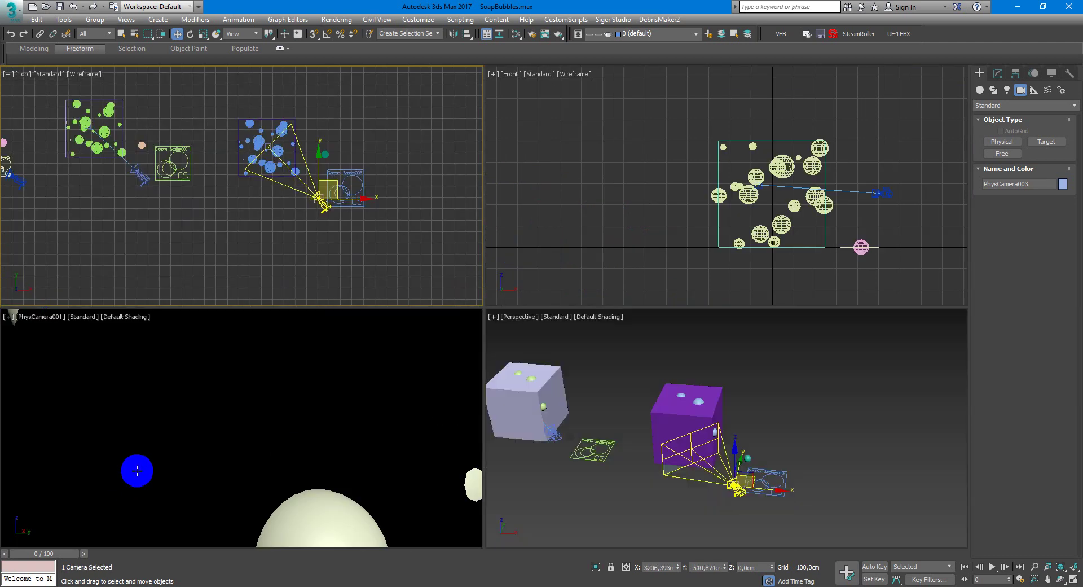
right_click(137, 470)
key("alt+w")
left_click(39, 74)
mouse_move(79, 84)
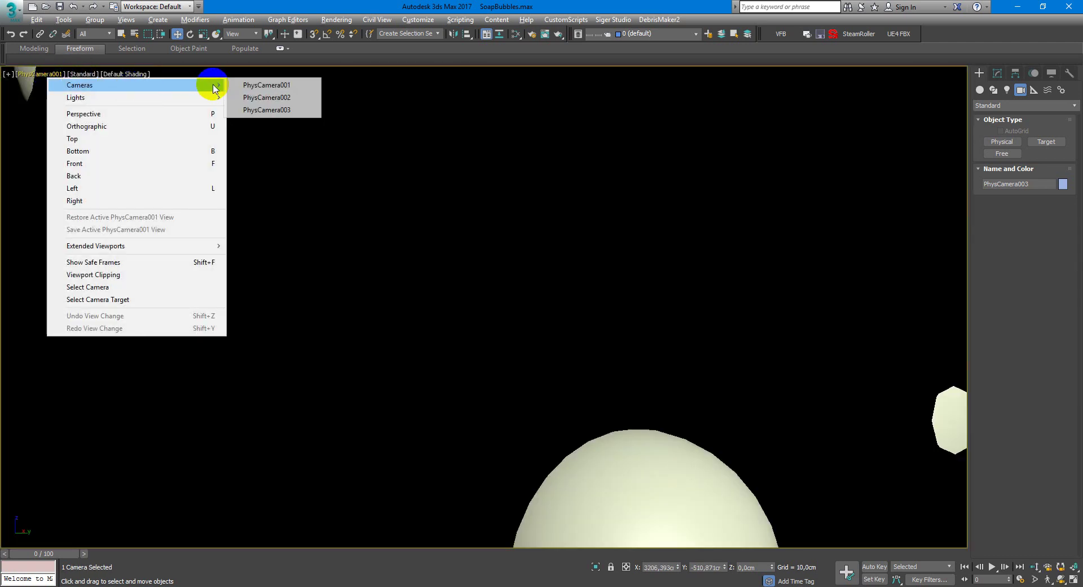
left_click(253, 110)
mouse_move(383, 212)
middle_mouse_down()
mouse_move(383, 285)
mouse_move(408, 307)
middle_mouse_up()
key("F3")
Restore four viewports, nudge the camera to reframe the bubbles, and select Box003.
key("alt+w")
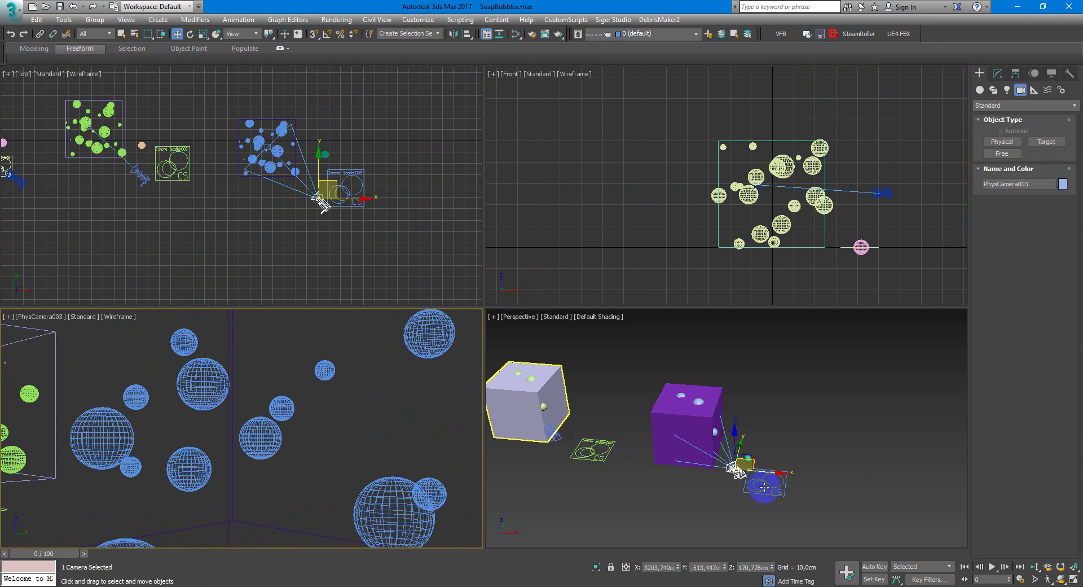
right_click(774, 454)
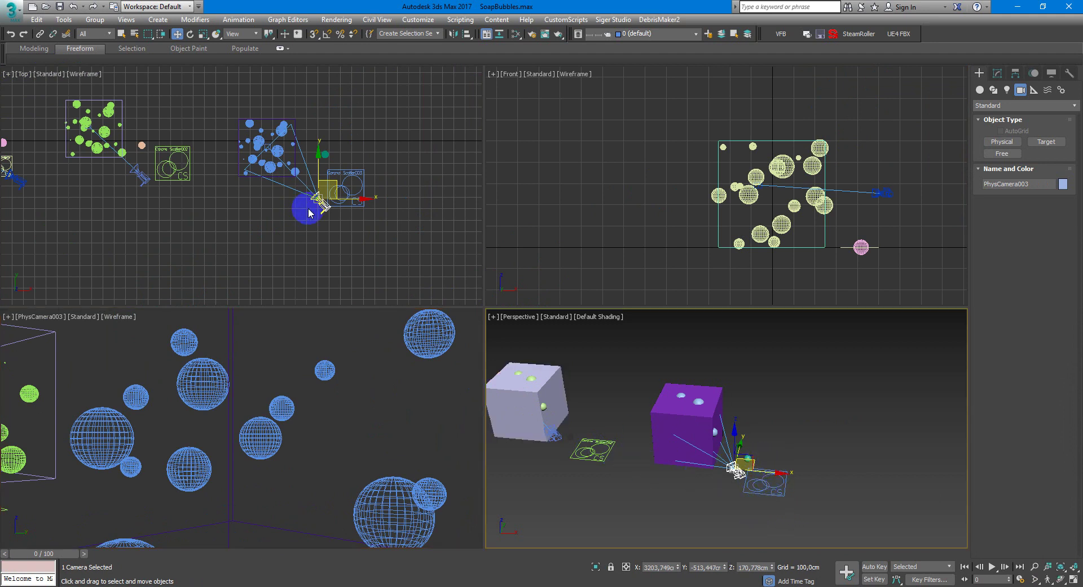
right_click(347, 189)
left_click_drag(338, 185, 330, 191)
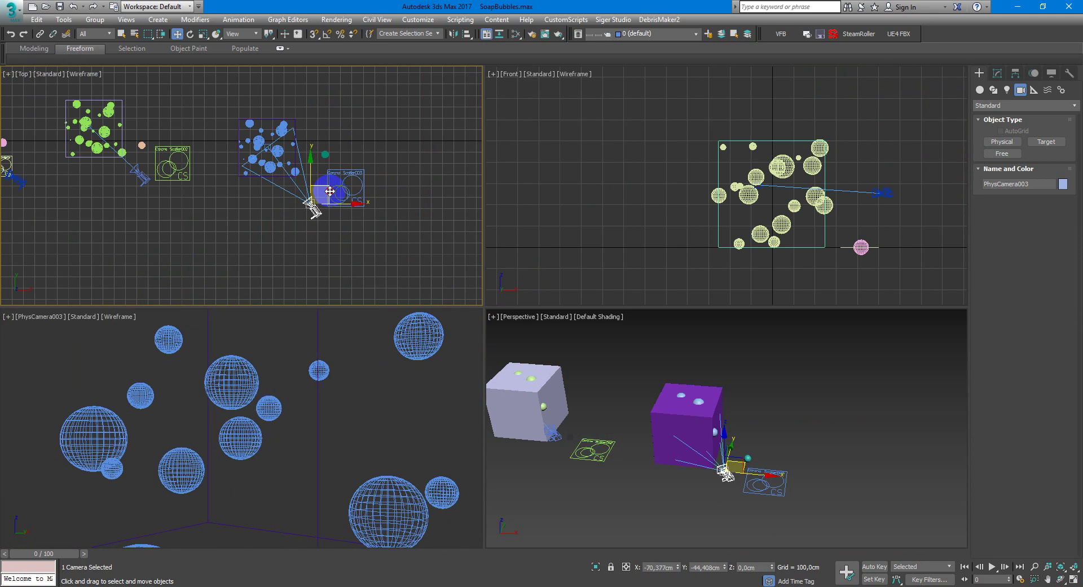
right_click(675, 496)
left_click(674, 435)
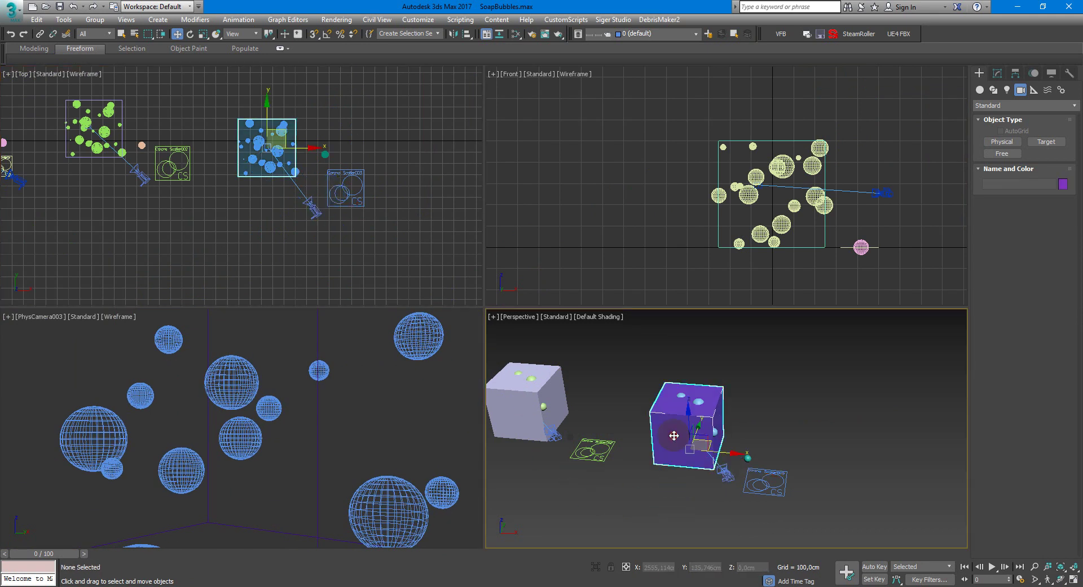
right_click(671, 390)
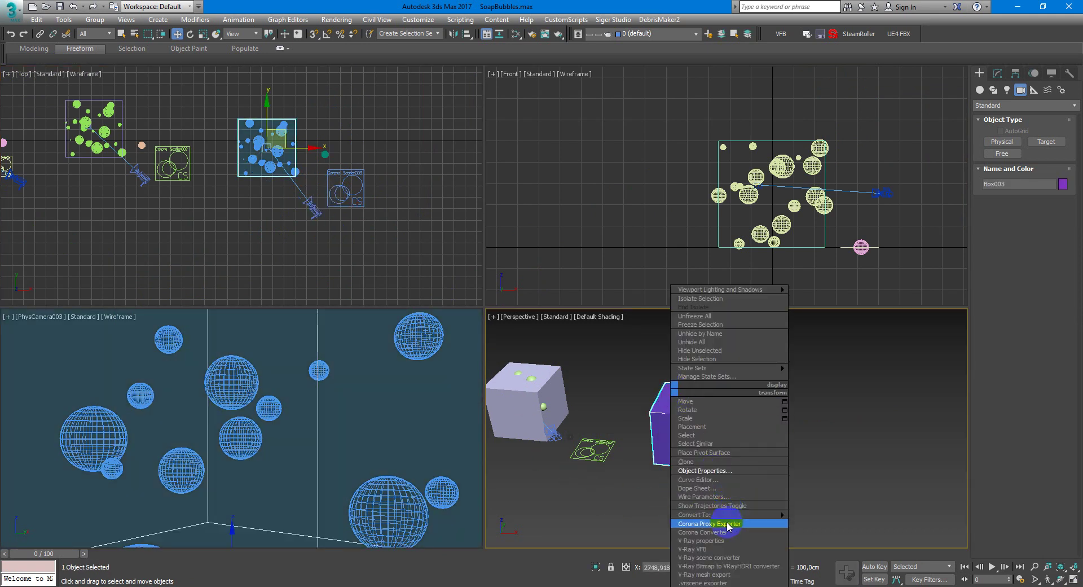
Uncheck Renderable in Box003's Object Properties.
left_click(726, 471)
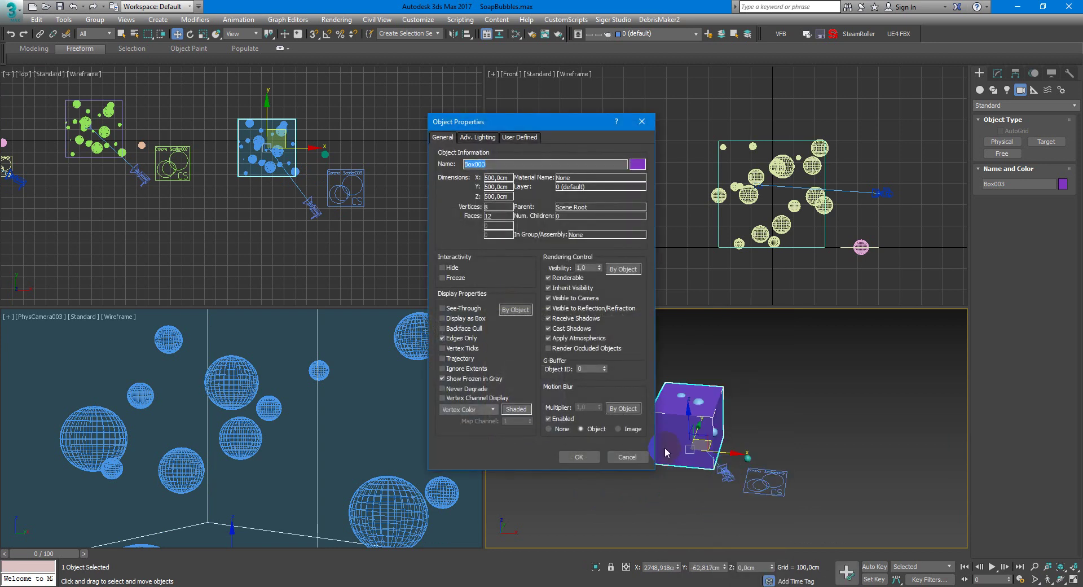
left_click(554, 278)
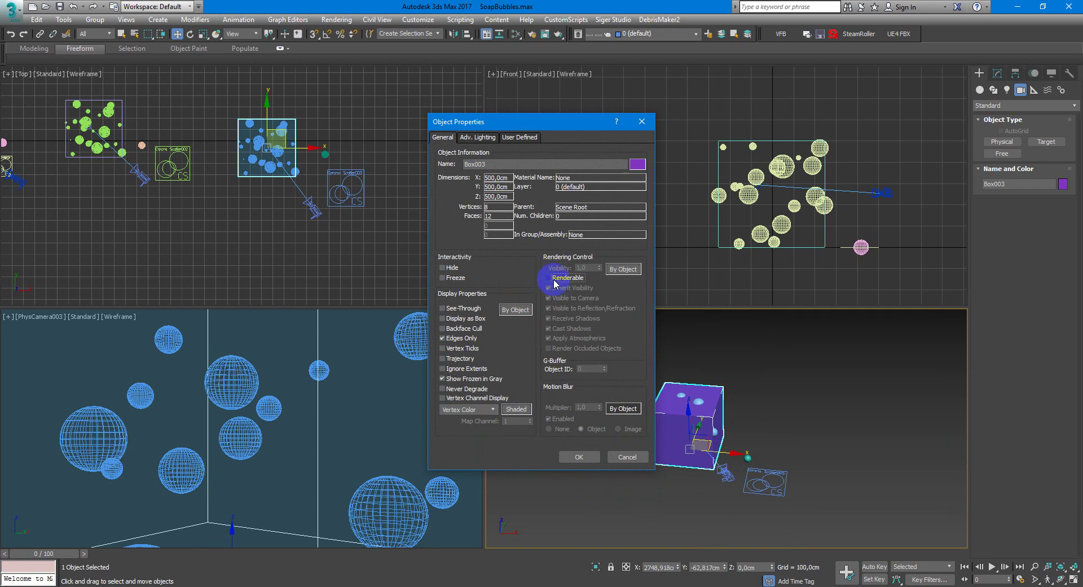
left_click(580, 458)
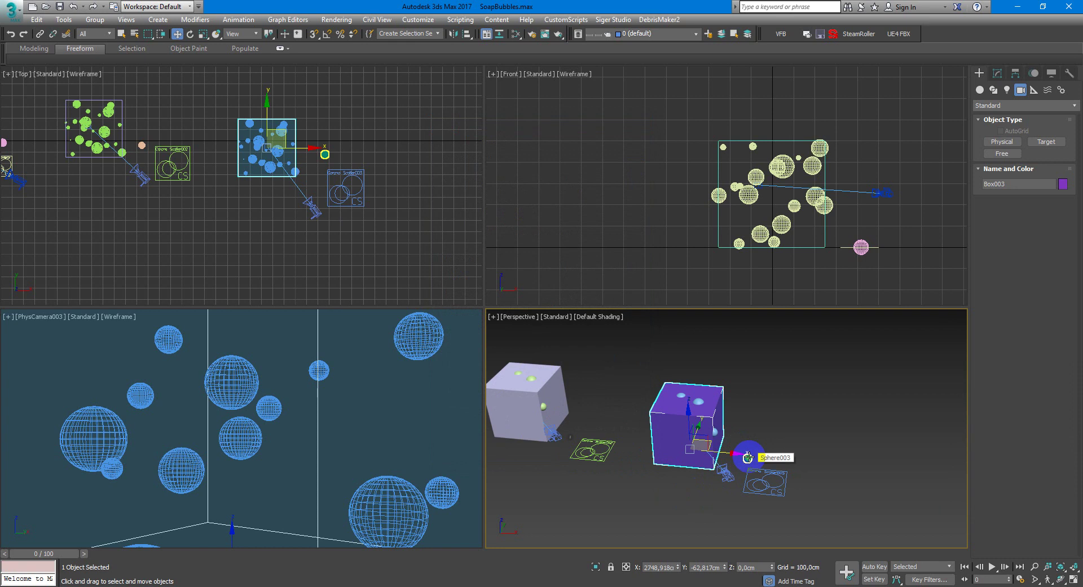
Open the Slate Material Editor and inspect Map #8's bitmap settings.
key("m")
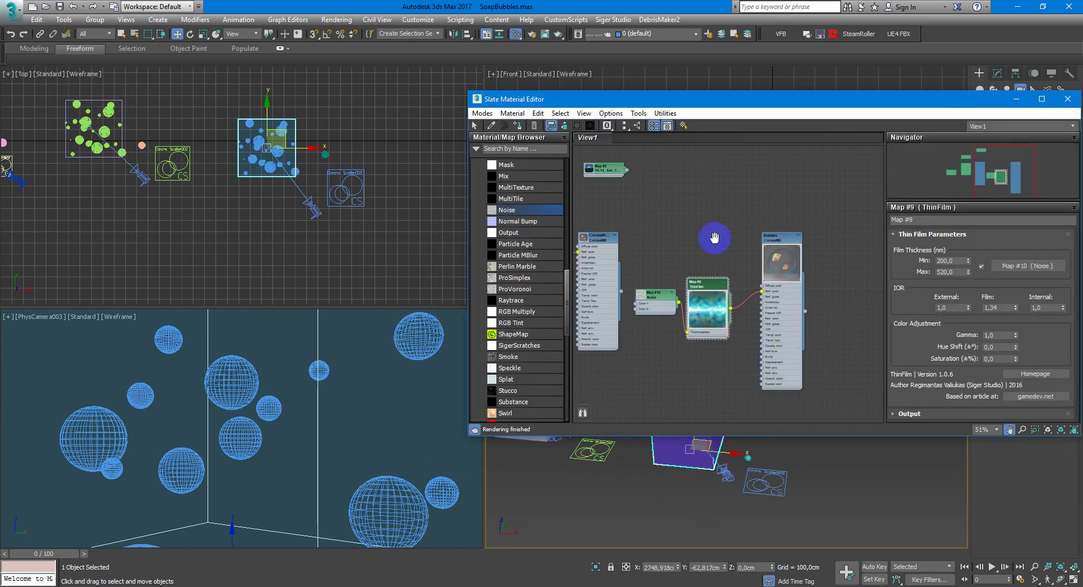
middle_click_drag(713, 237, 837, 387)
scroll(733, 322, "up", 4)
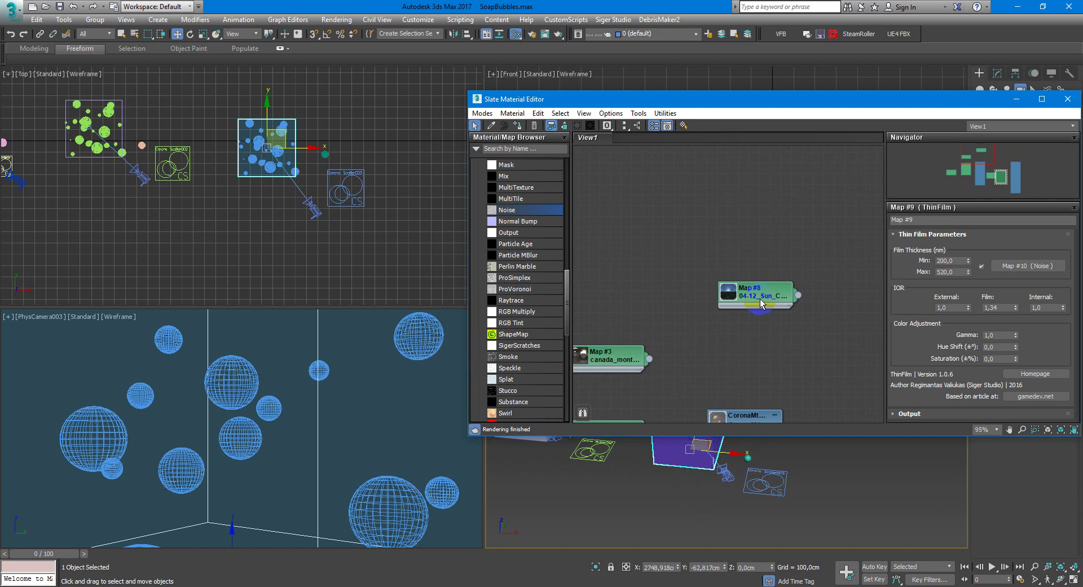
double_click(761, 303)
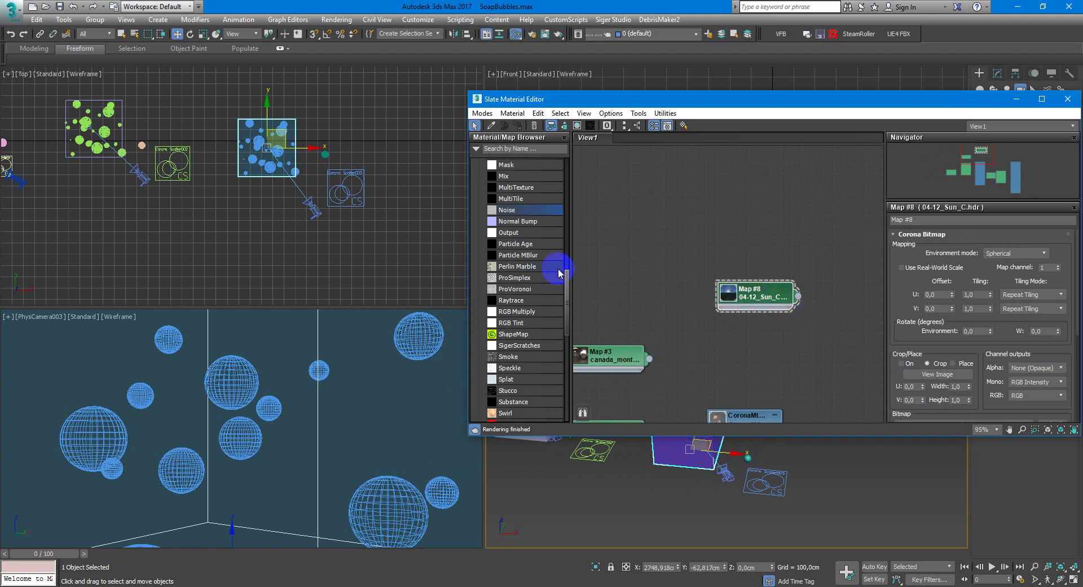
scroll(557, 268, "down", 5)
scroll(536, 294, "down", 4)
Add a CoronaBitmap node and browse the HDRI folders for its image.
left_click_drag(536, 247, 781, 185)
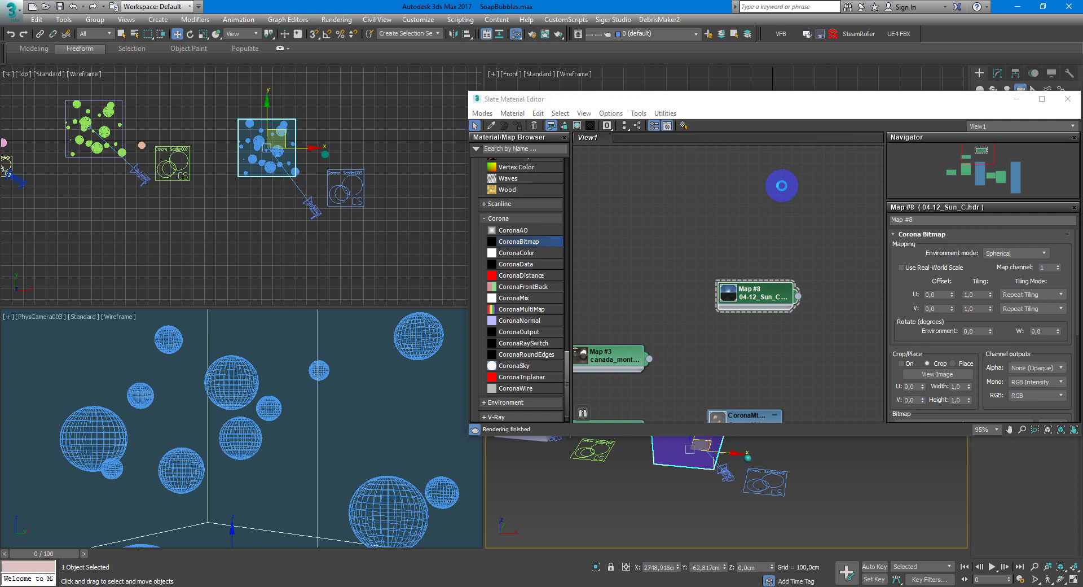
left_click_drag(782, 185, 778, 188)
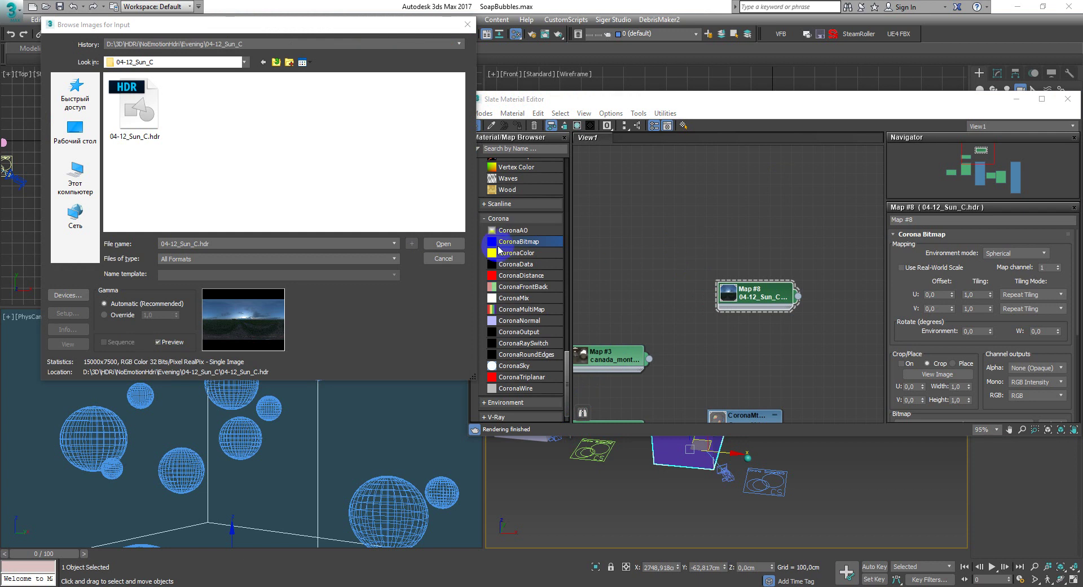
left_click(277, 62)
Load 05-16_Day_A.hdr from the NoEmotionHdri Day folder into the CoronaBitmap.
left_click(277, 63)
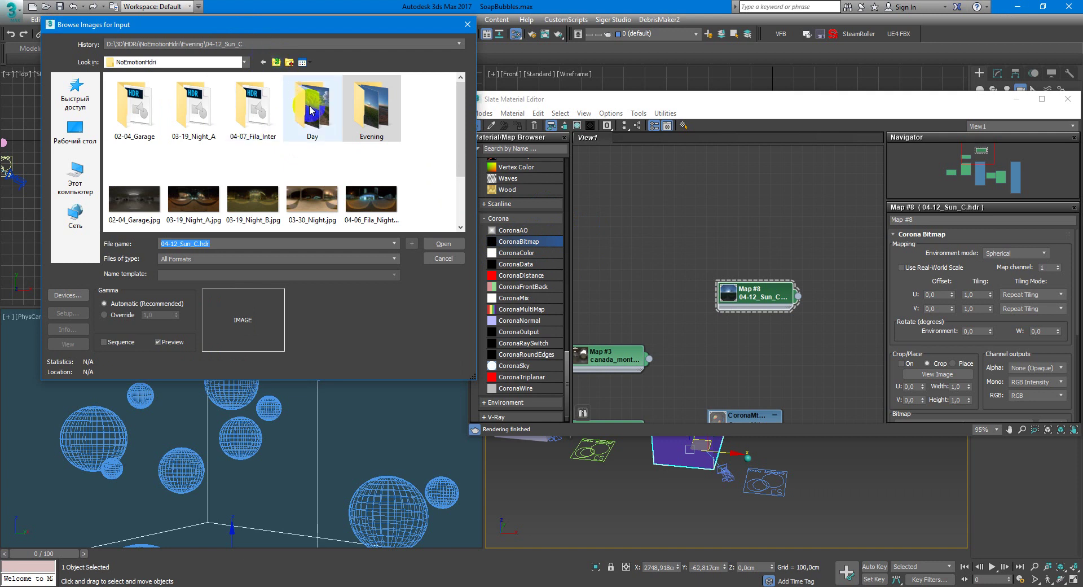
double_click(310, 110)
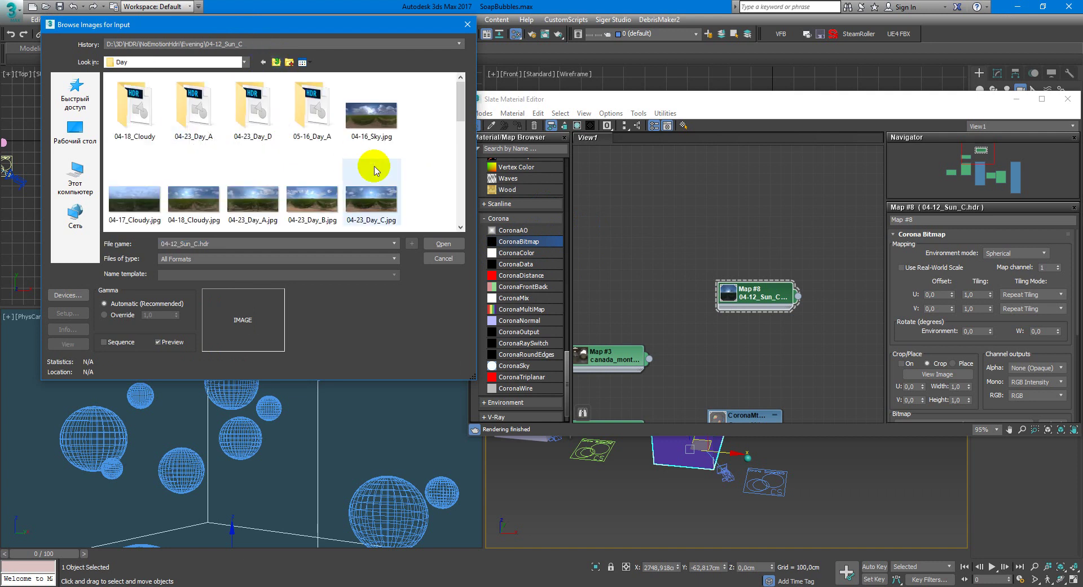
double_click(314, 118)
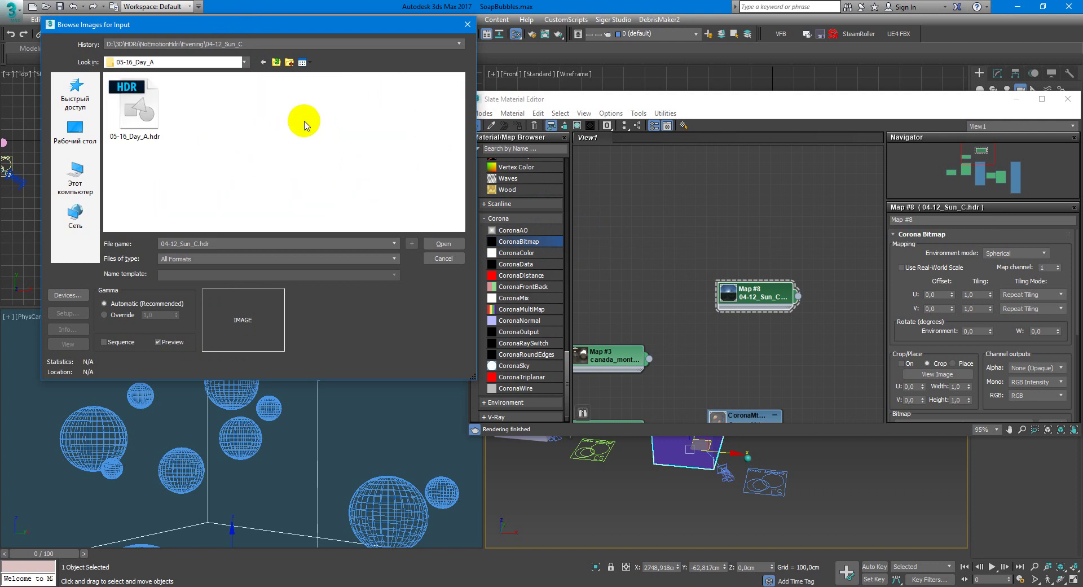
left_click(138, 114)
left_click(438, 245)
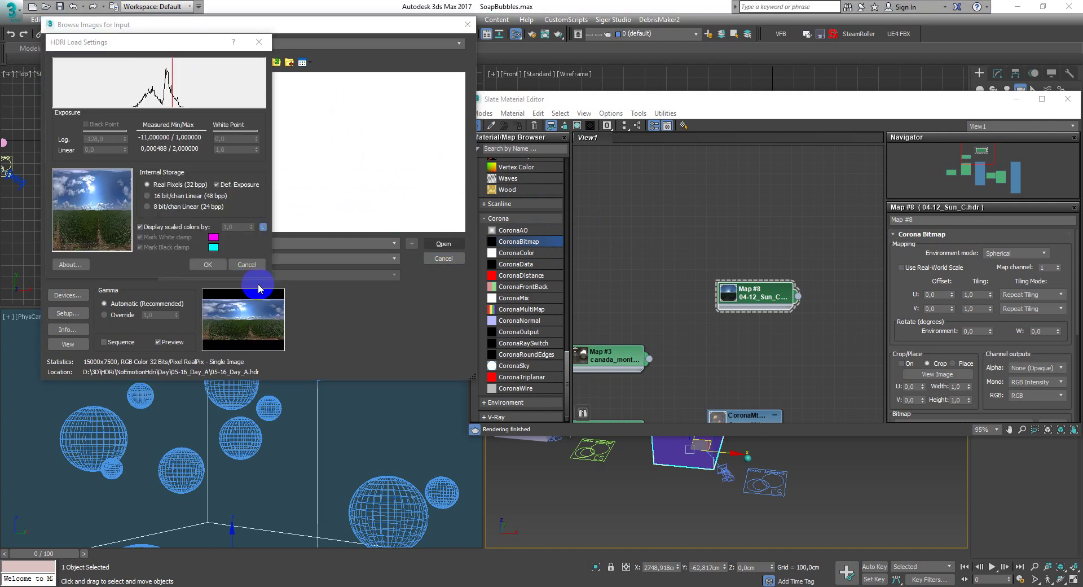
left_click(213, 265)
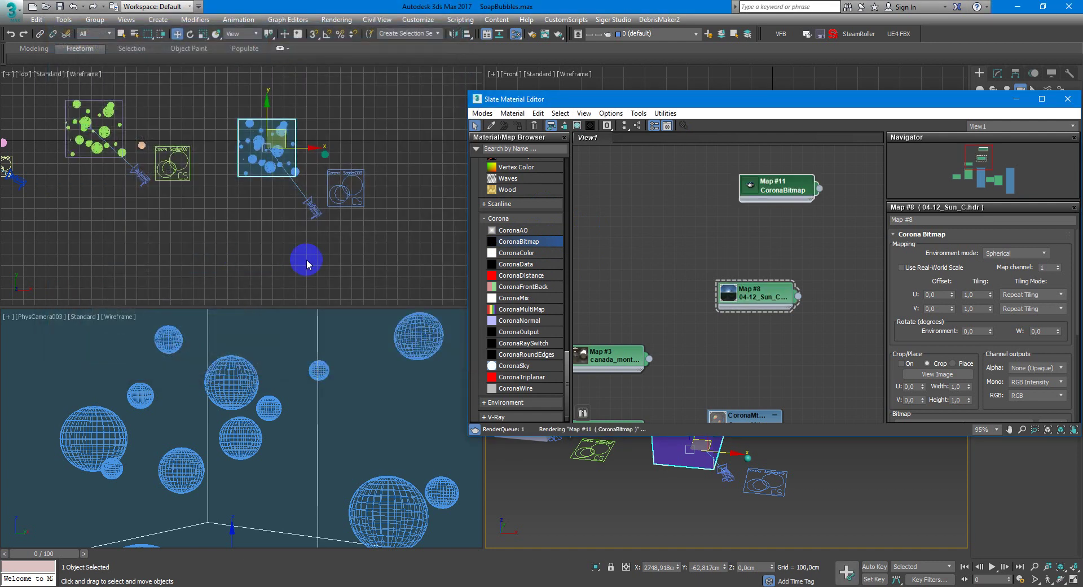
Select the loaded daytime HDRI Map #11 node, then open Environment and Effects with 8.
left_click(781, 206)
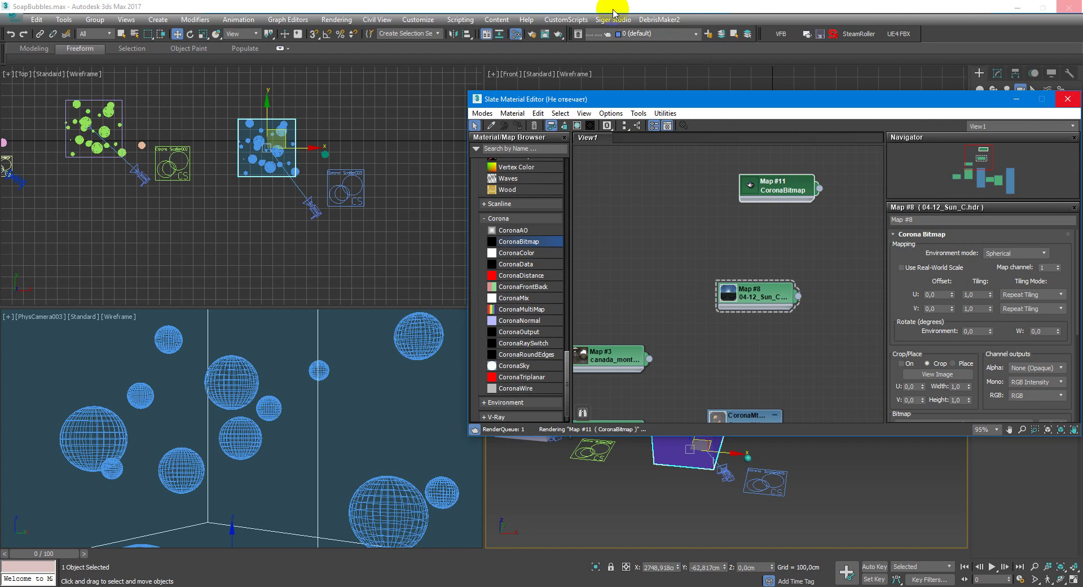
left_click(614, 12)
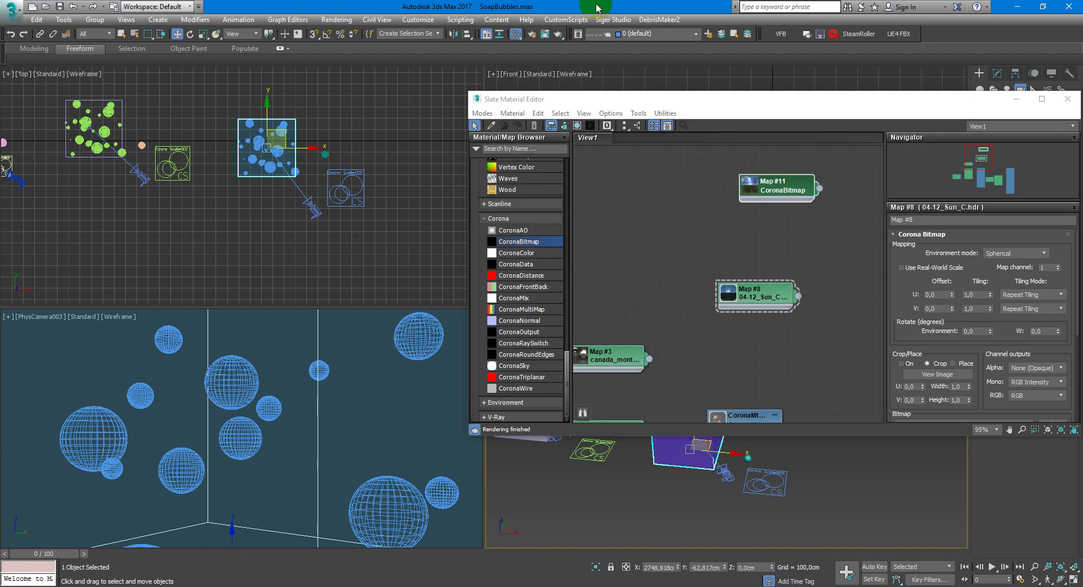
key("8")
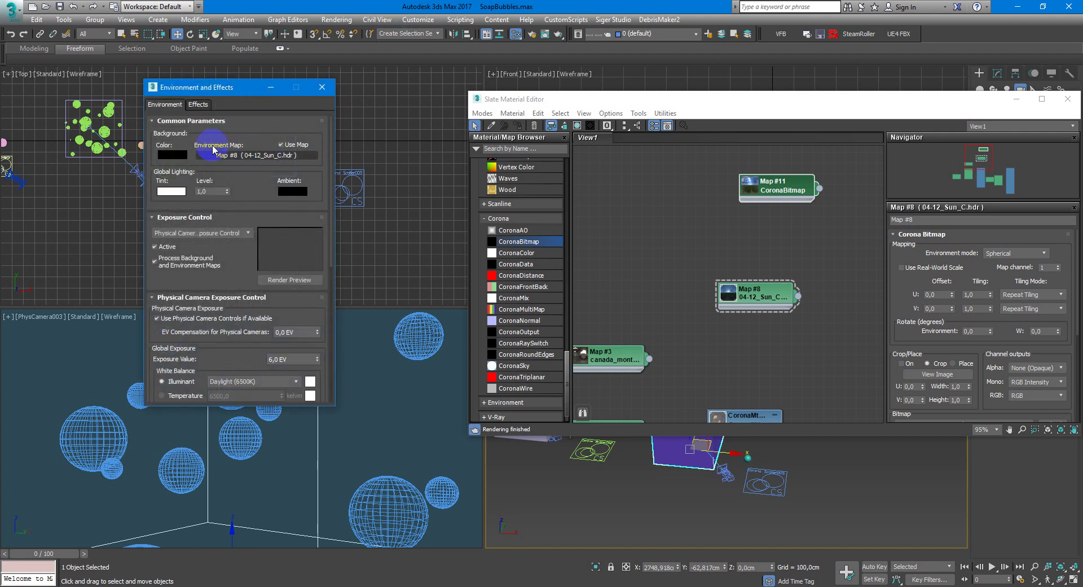
Turn exposure control off and instance Map #11's 05-16_Day_A HDRI as the environment map.
left_click(229, 234)
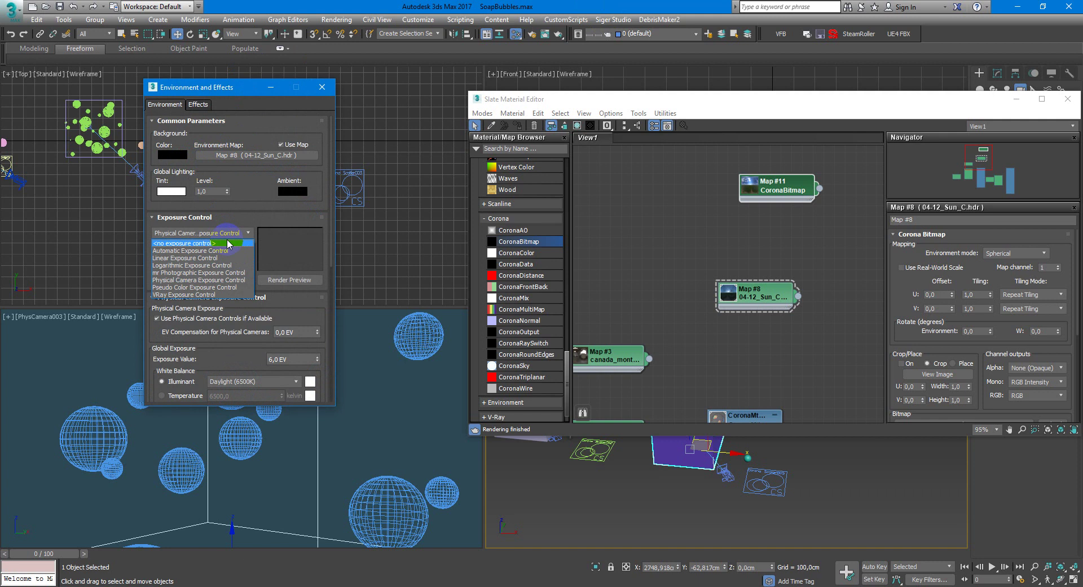
left_click(229, 244)
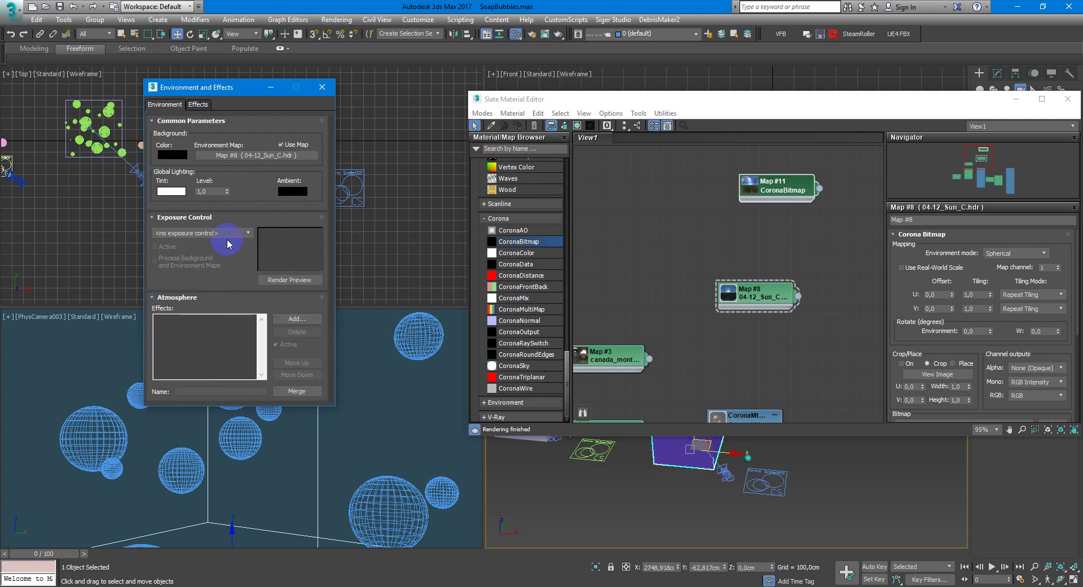
left_click_drag(775, 192, 754, 223)
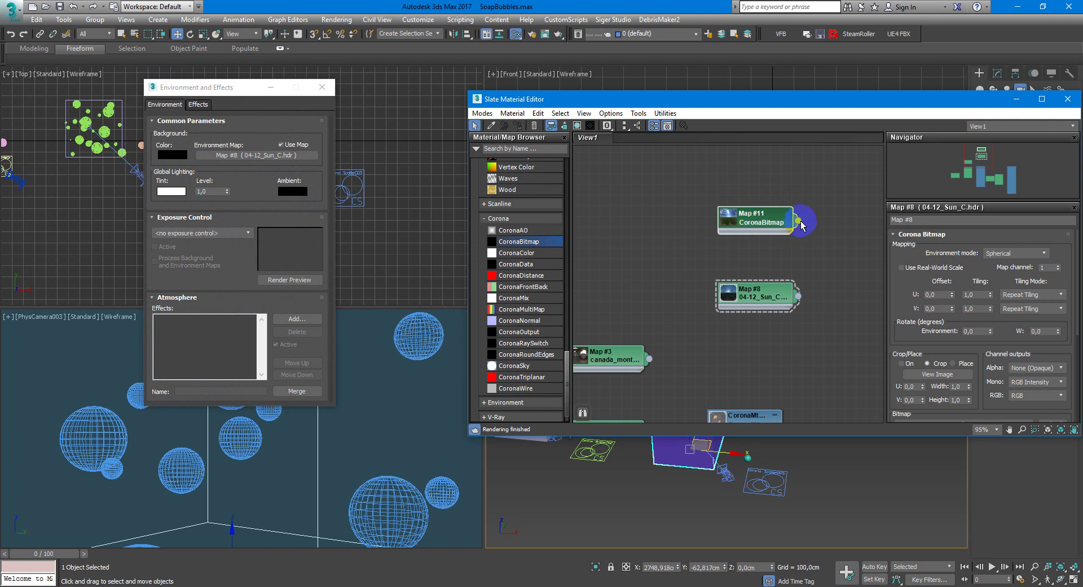
left_click_drag(800, 225, 256, 155)
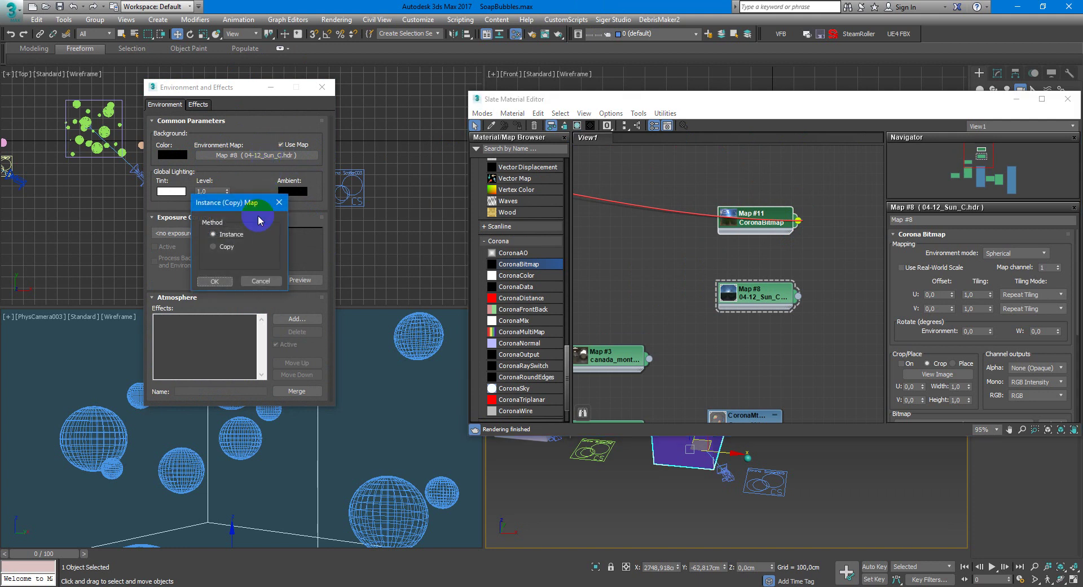
left_click(217, 282)
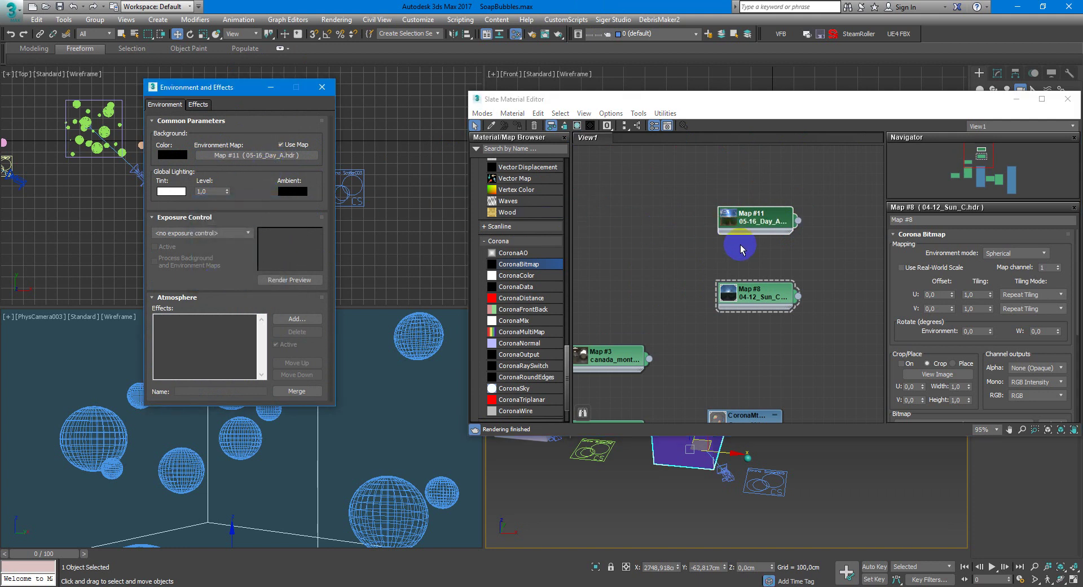
left_click(322, 87)
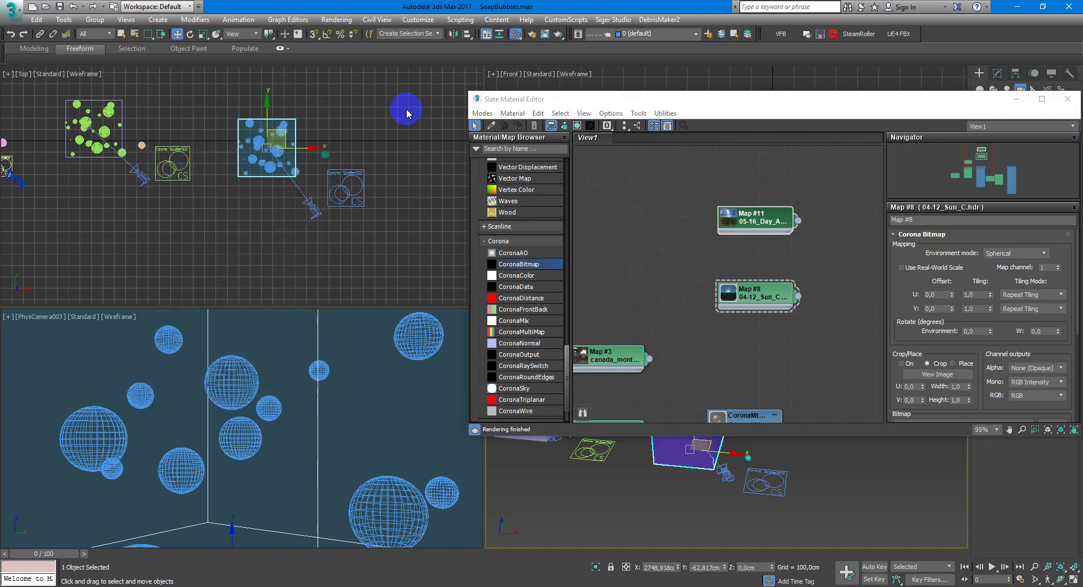
Close Slate and launch a Corona interactive render of the cyan bubbles over the field.
left_click(1067, 98)
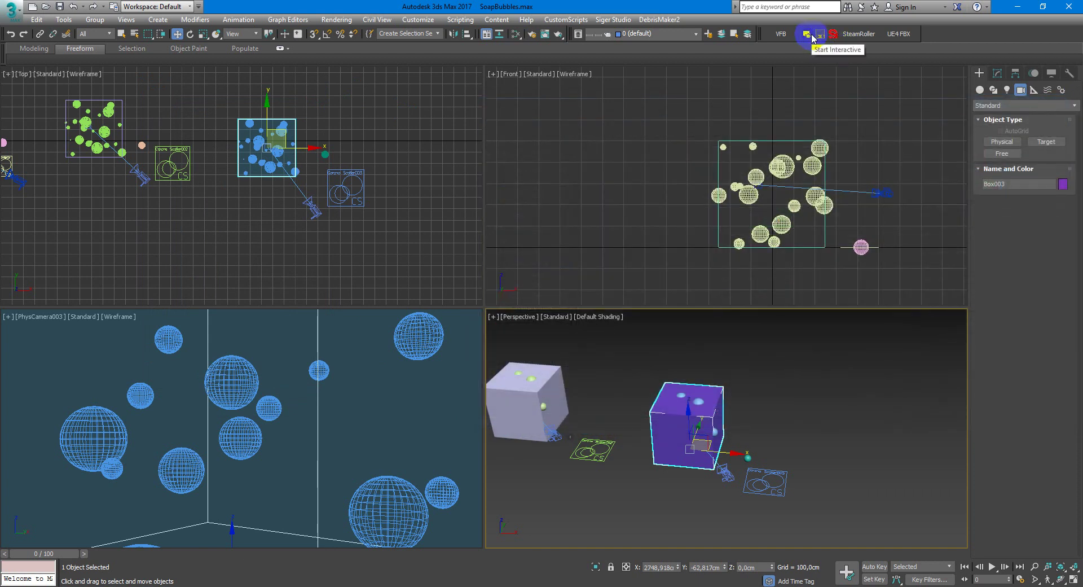
left_click(812, 36)
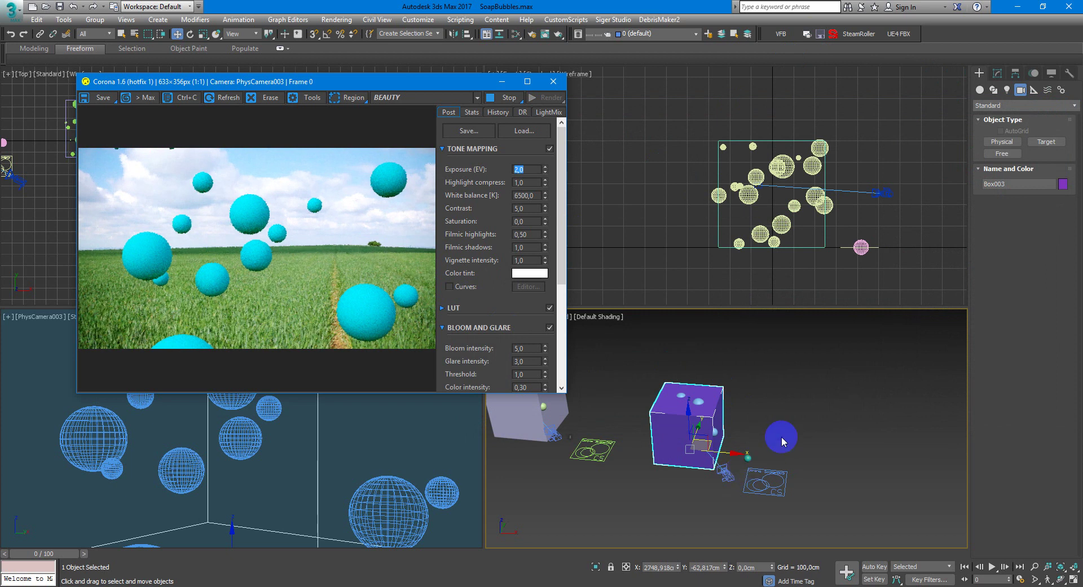
scroll(769, 454, "up", 3)
scroll(776, 448, "up", 3)
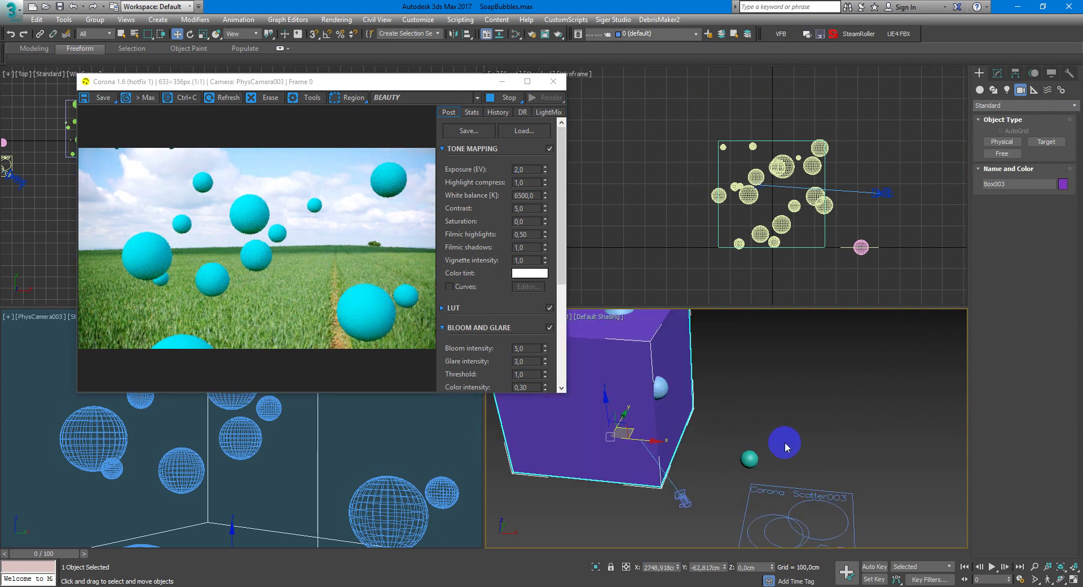
left_click(754, 455)
Create a new CoronaMtl, Material #28, in Slate and assign it to the bubbles.
key("m")
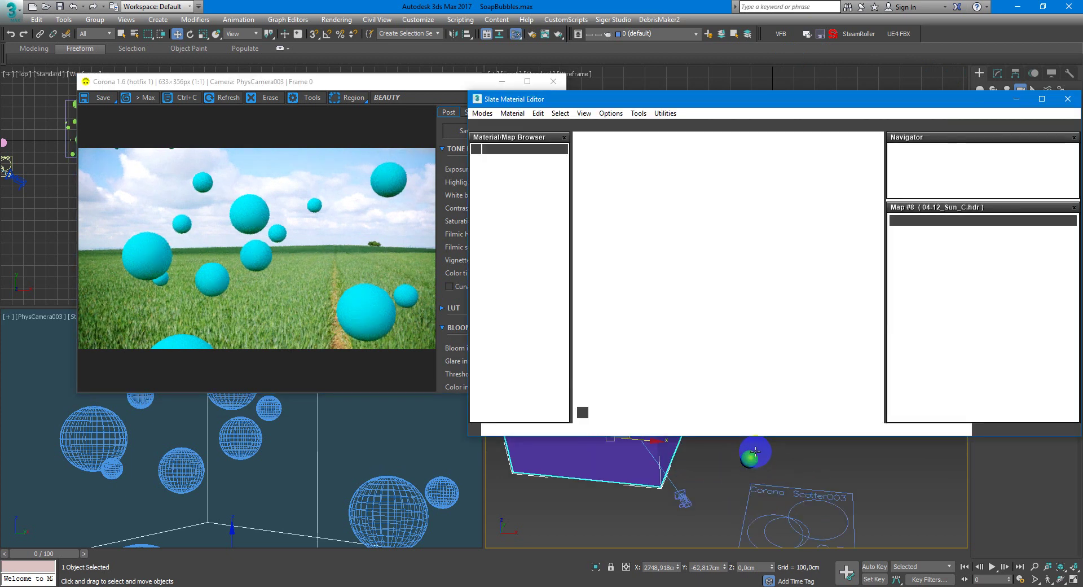
mouse_move(786, 406)
middle_mouse_down()
mouse_move(701, 317)
mouse_move(718, 299)
mouse_move(688, 309)
middle_mouse_up()
scroll(779, 299, "down", 4)
middle_click_drag(781, 295, 676, 265)
middle_click_drag(764, 279, 624, 252)
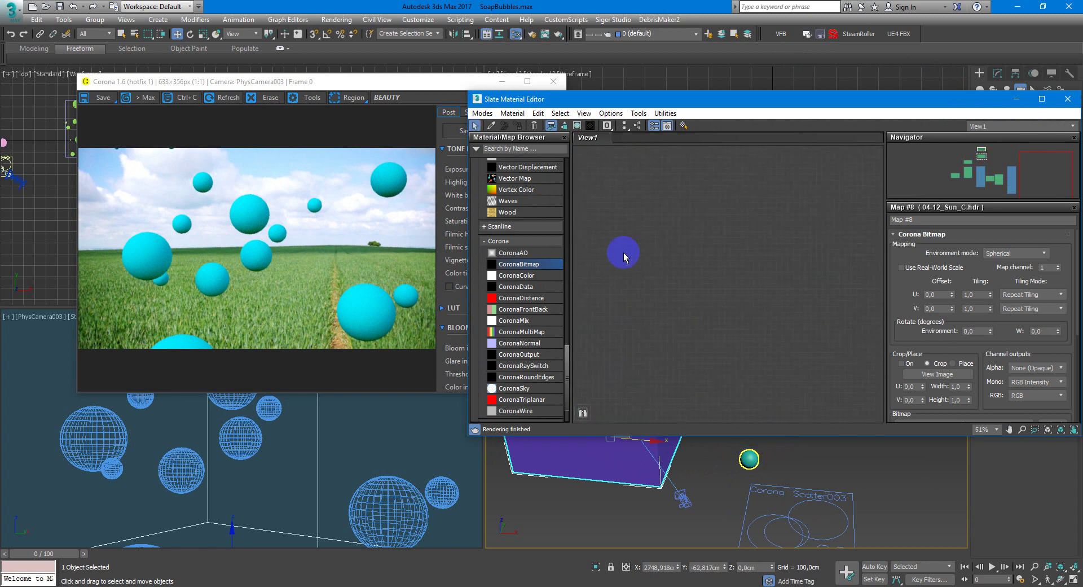
scroll(540, 269, "up", 5)
scroll(543, 270, "up", 8)
scroll(543, 273, "up", 5)
left_click_drag(543, 272, 774, 271)
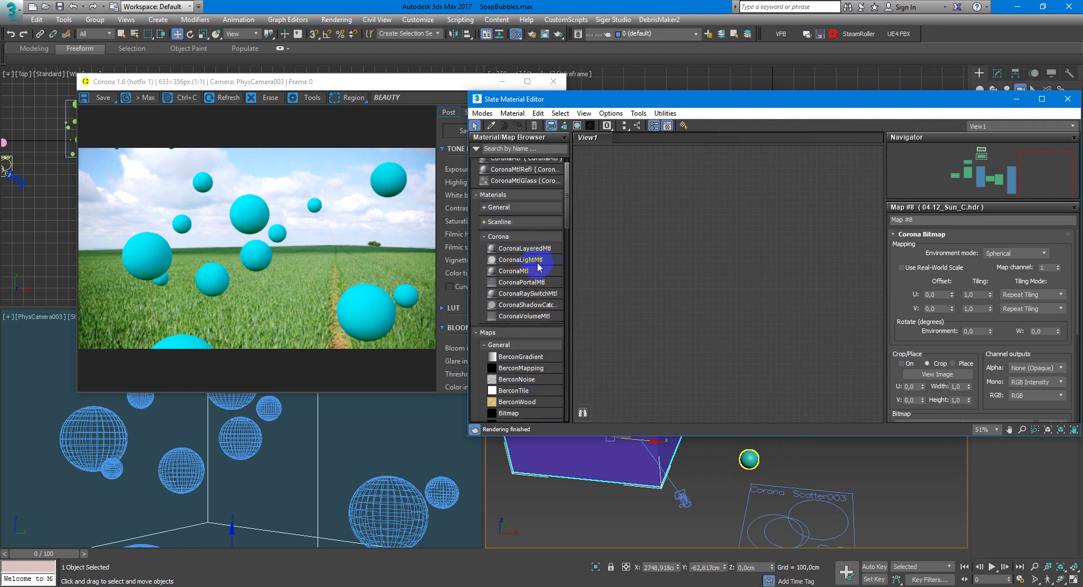
double_click(774, 273)
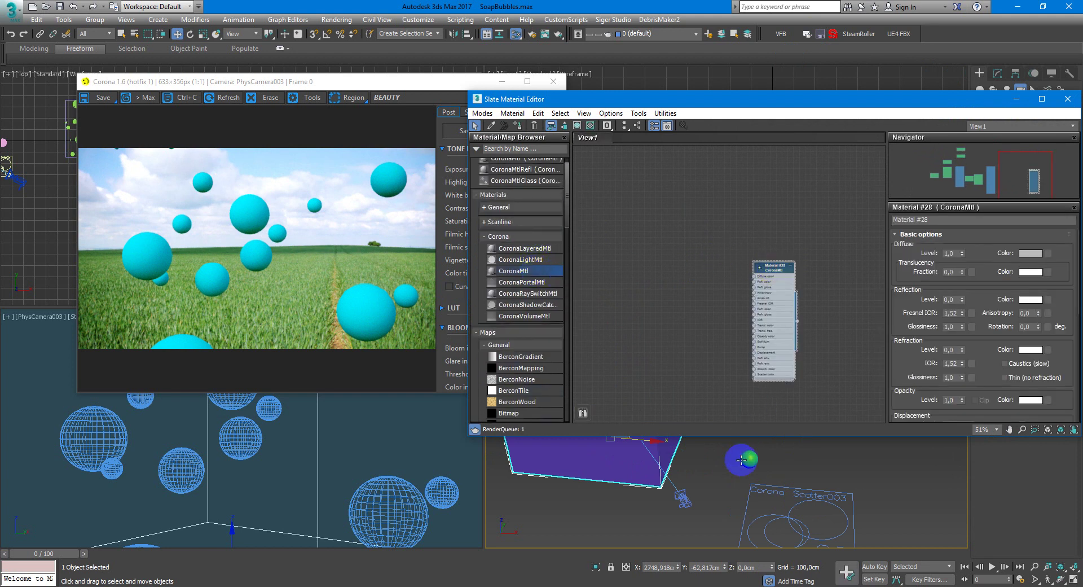
left_click(749, 459)
left_click(522, 127)
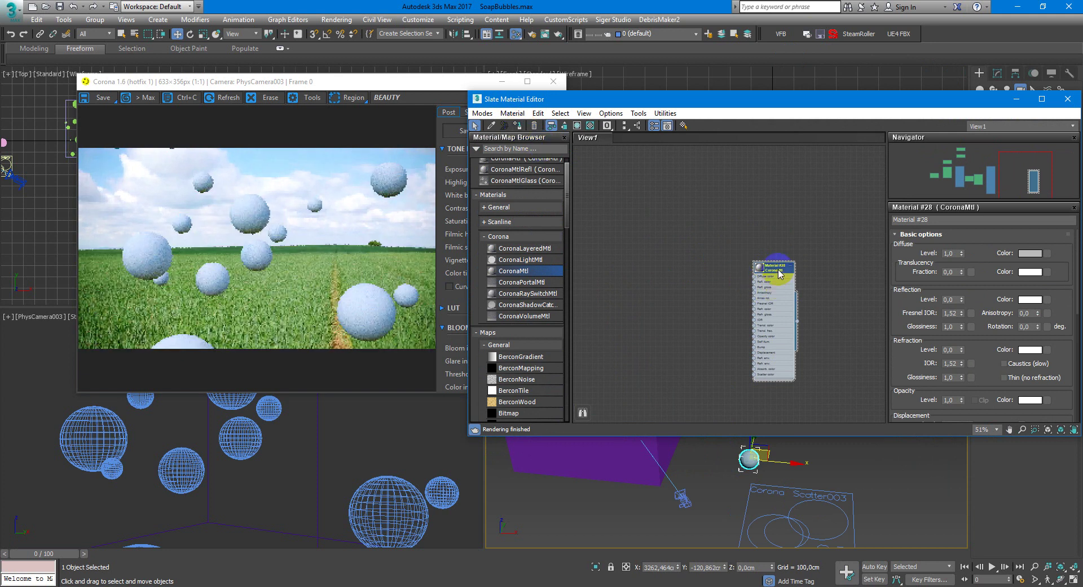
Set Material #28 to diffuse level 0, reflection and refraction level 1, refraction IOR 1,33.
right_click(963, 255)
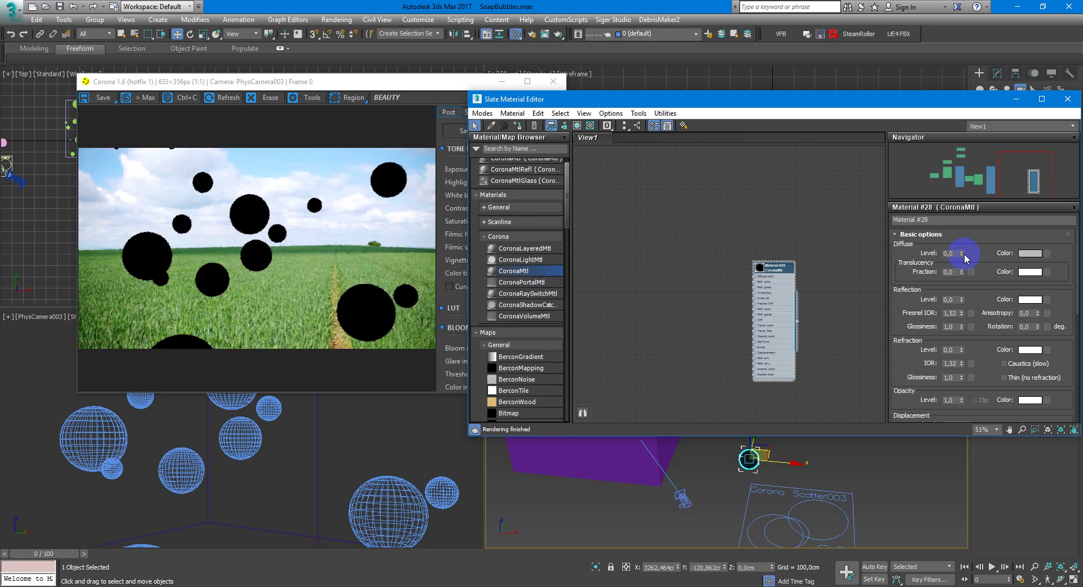
left_click_drag(963, 304, 963, 290)
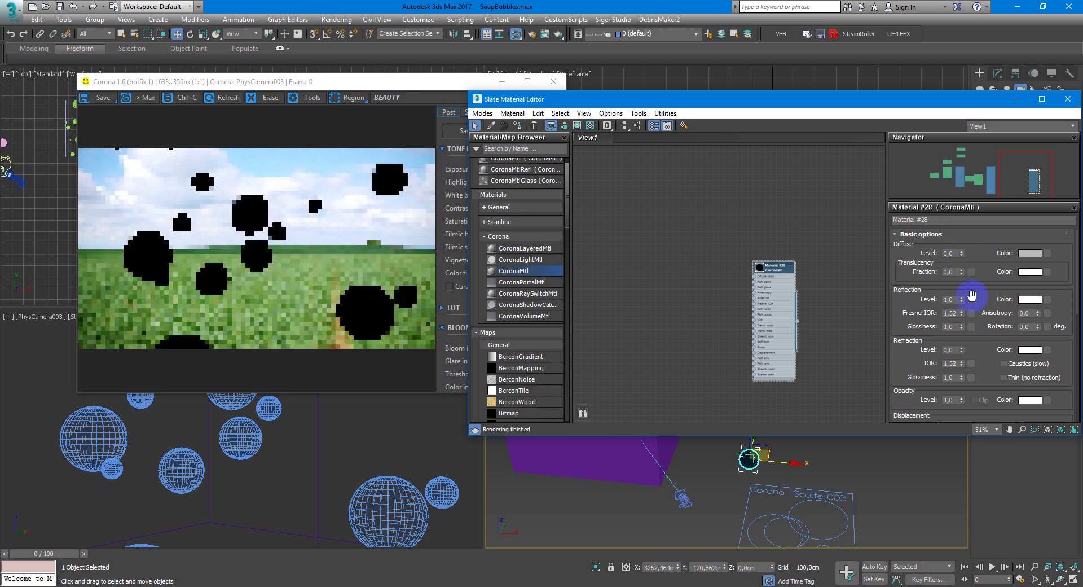
left_click_drag(961, 349, 965, 313)
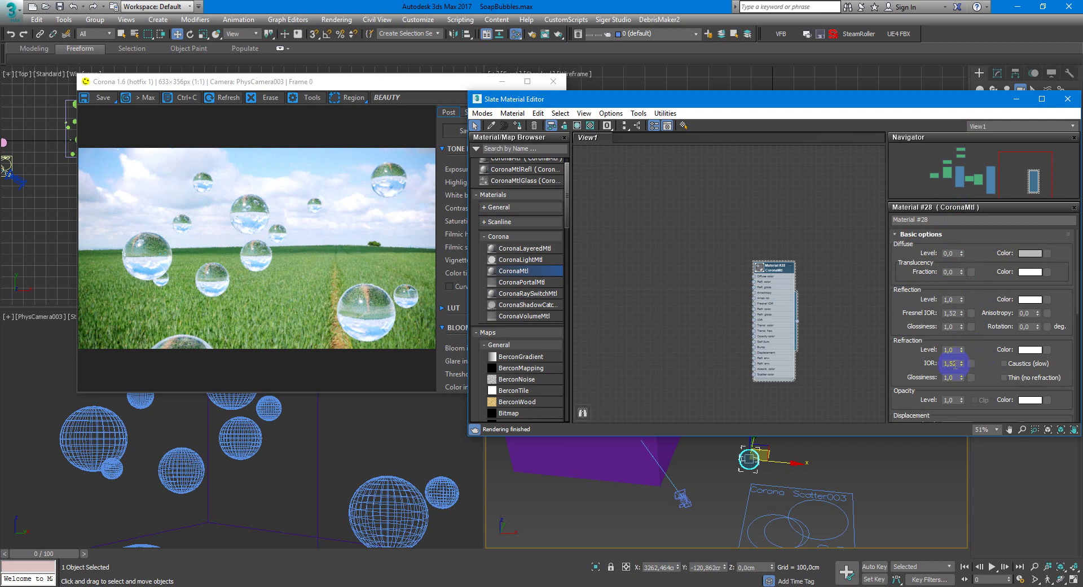
double_click(952, 364)
type("1")
key("Return")
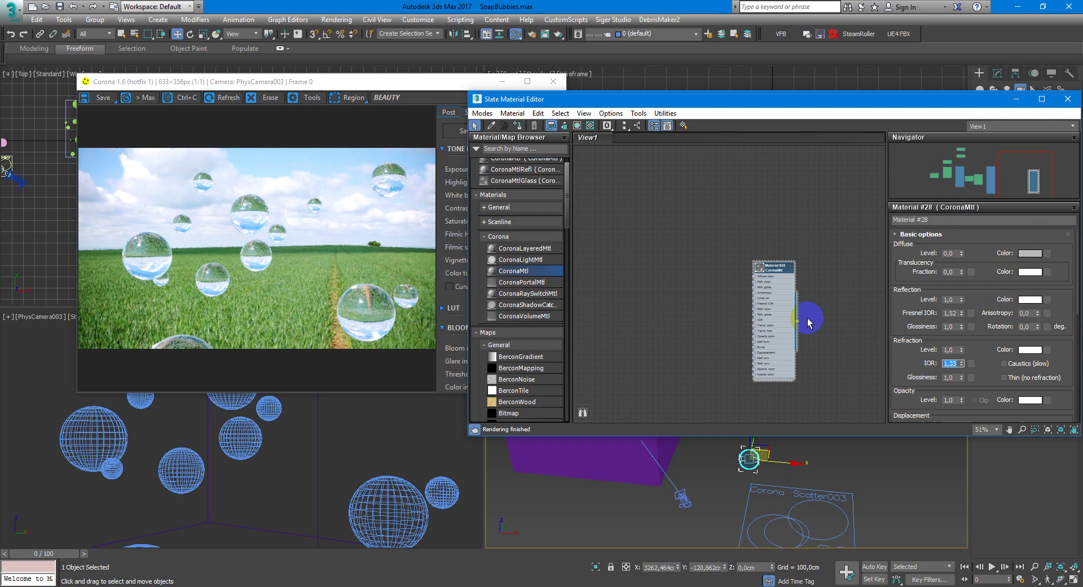
middle_click_drag(806, 322, 825, 320)
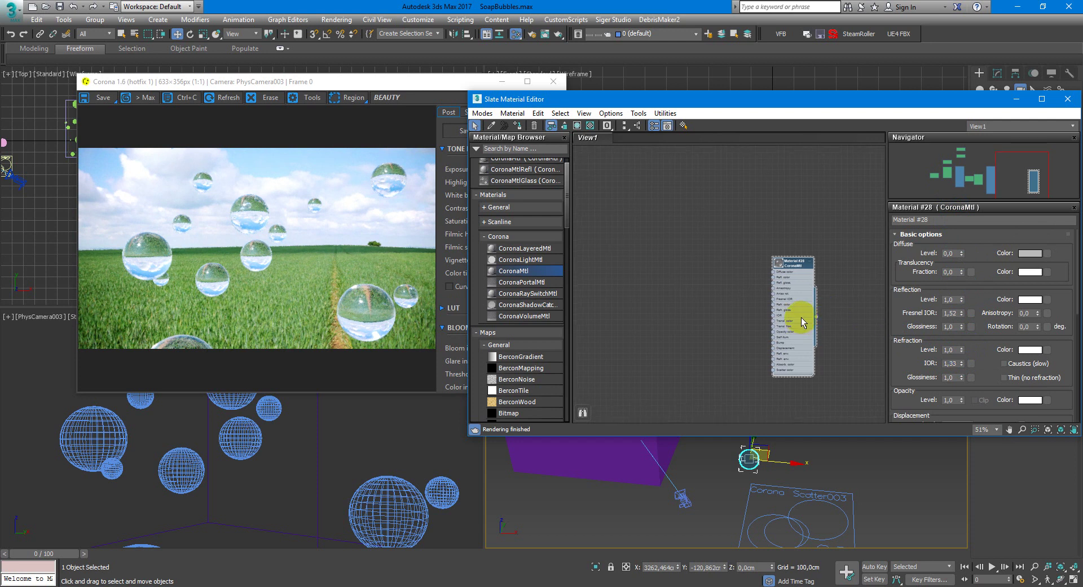
Add ThinFilm map Map #12 and wire it into Material #28's Refl. color input.
scroll(547, 341, "down", 5)
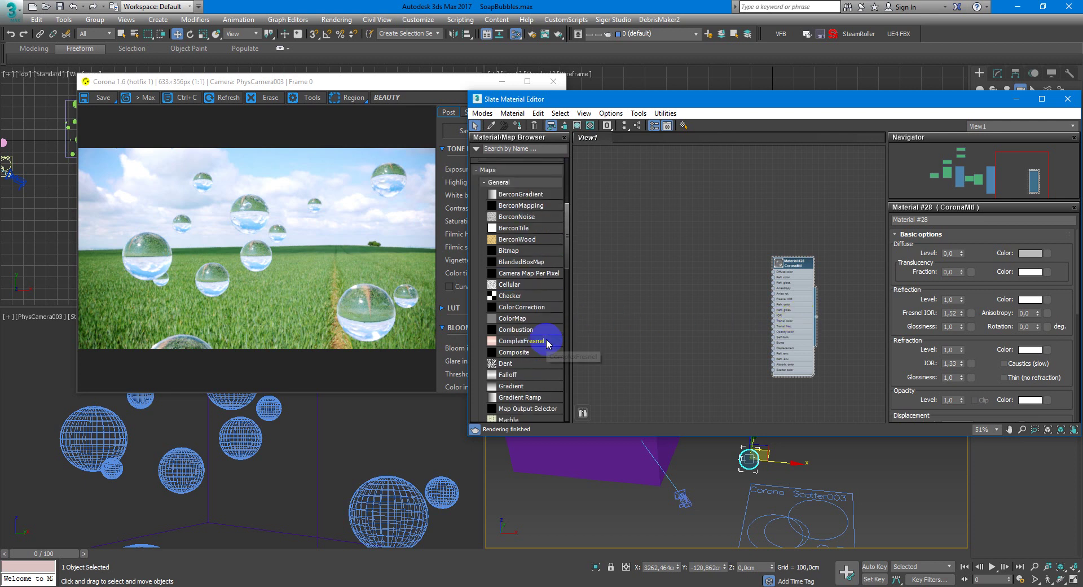
scroll(546, 339, "down", 3)
scroll(541, 343, "down", 3)
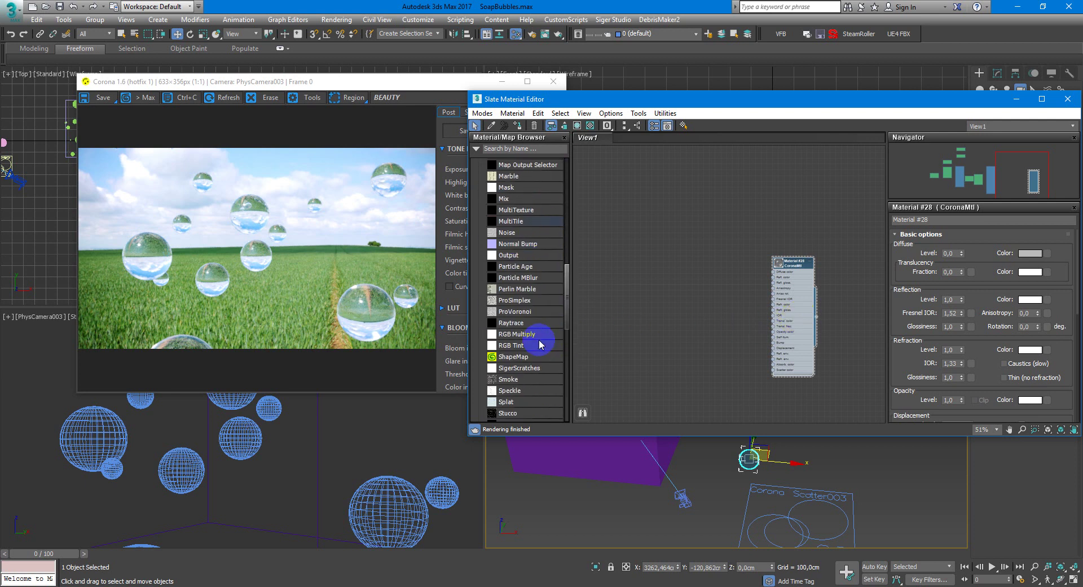
scroll(540, 344, "down", 3)
left_click_drag(535, 347, 712, 289)
double_click(712, 289)
scroll(714, 291, "up", 1)
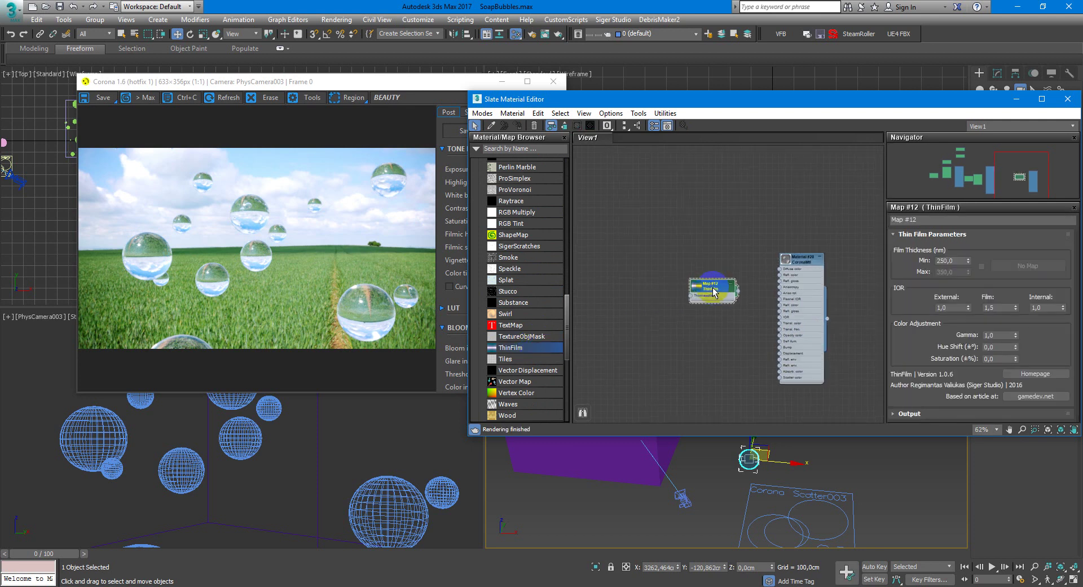
scroll(733, 285, "up", 2)
mouse_move(686, 277)
left_mouse_down()
mouse_move(761, 266)
mouse_move(756, 252)
left_mouse_up()
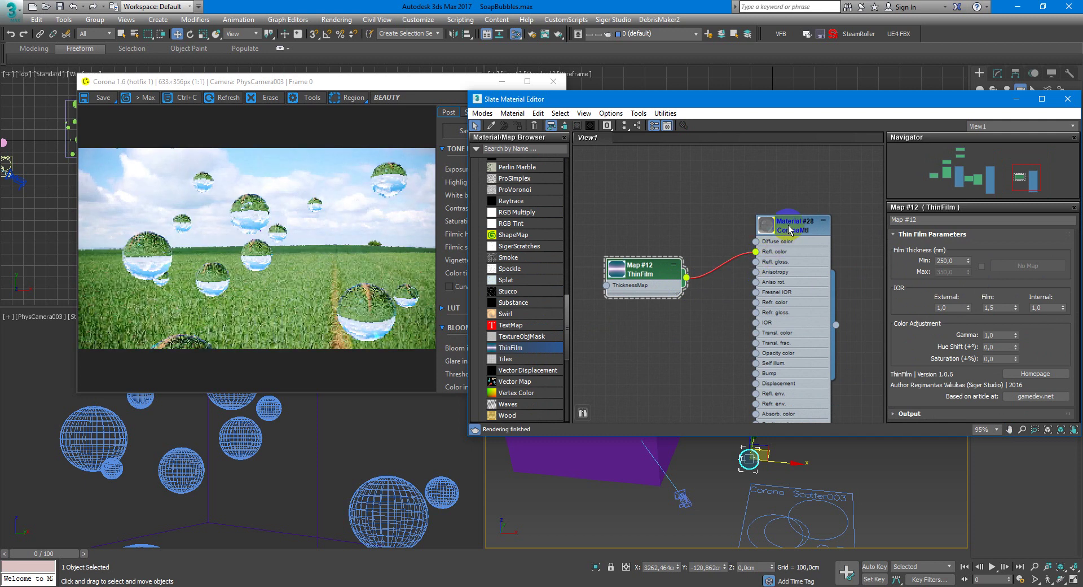
left_click(790, 230)
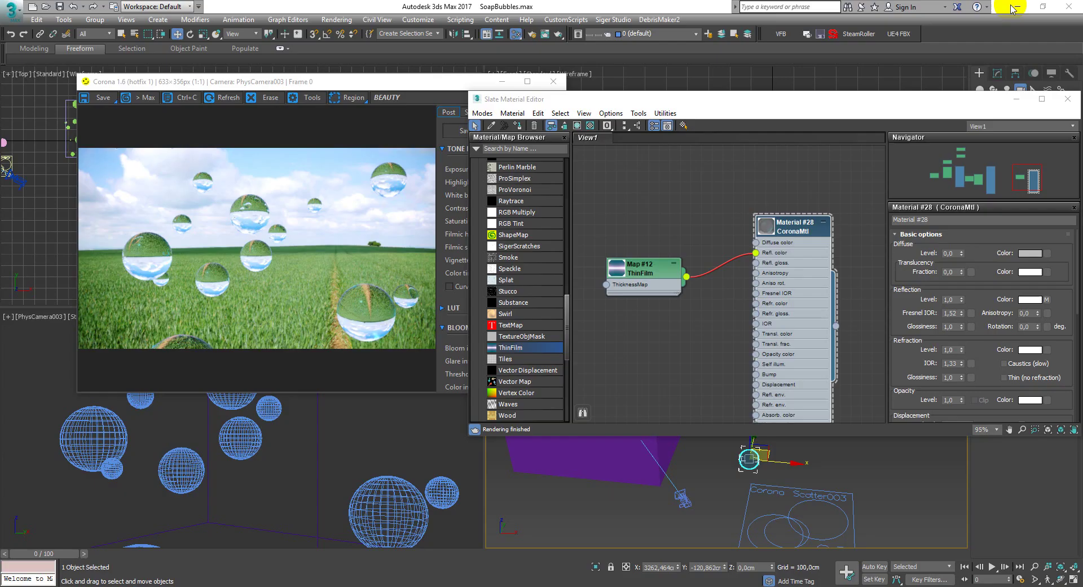
left_click(1017, 7)
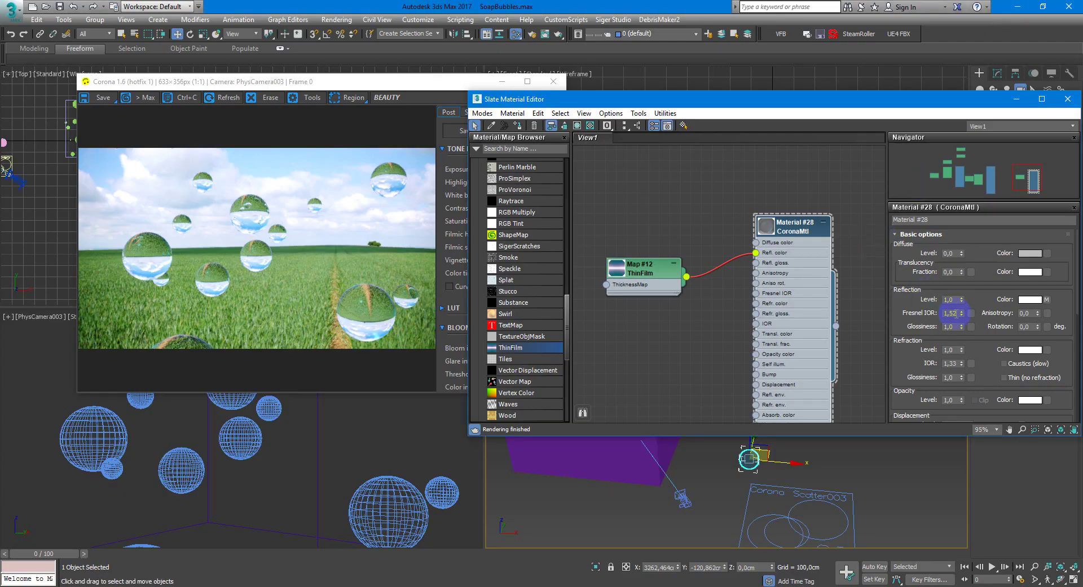
Set Material #28's Fresnel IOR to 999.
double_click(951, 313)
type("999")
key("Return")
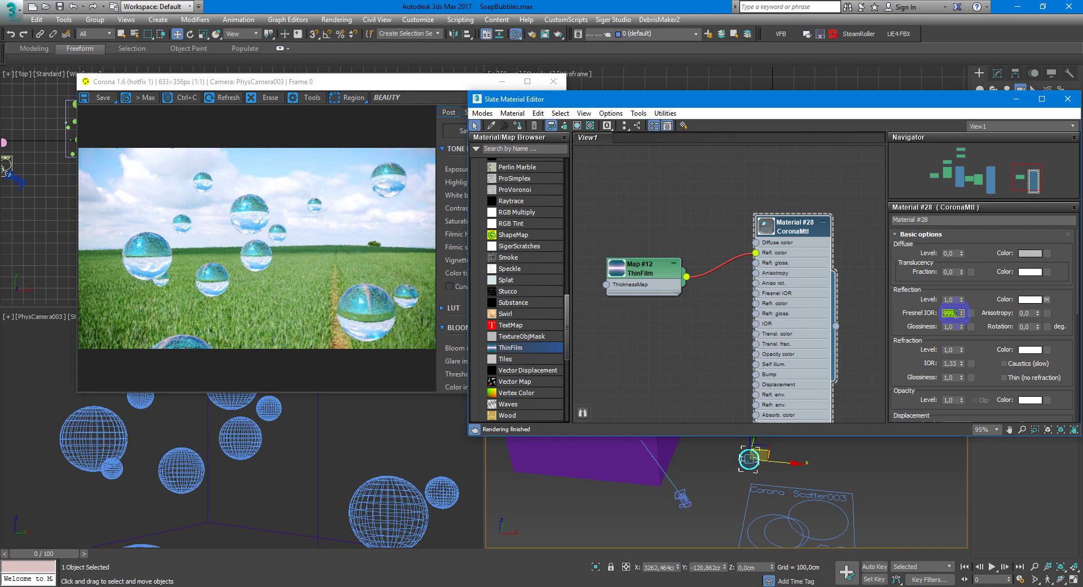
Set the ThinFilm Map #12 film IOR to 1,34.
left_click(641, 274)
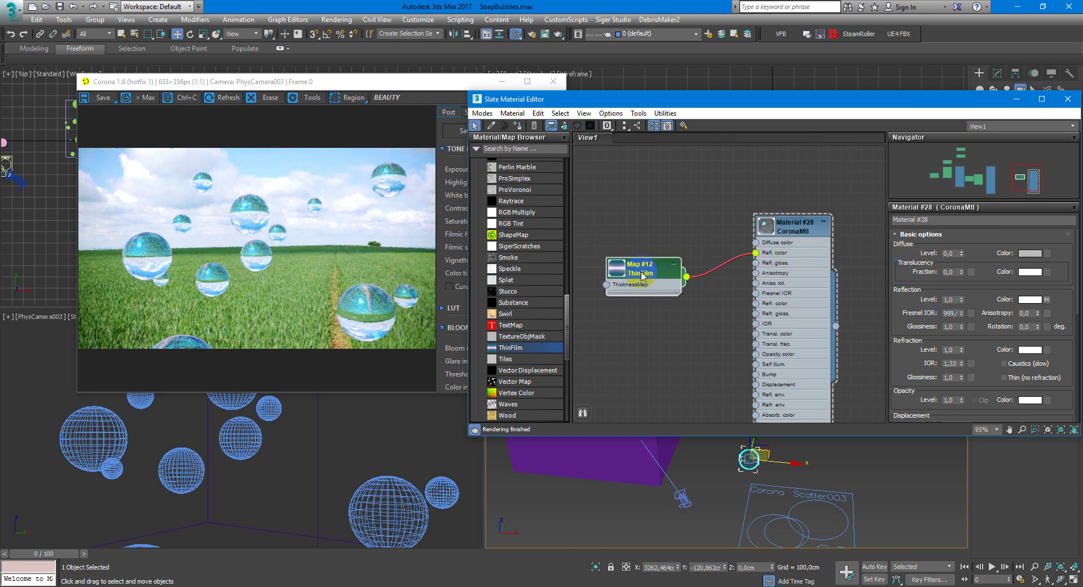
double_click(659, 273)
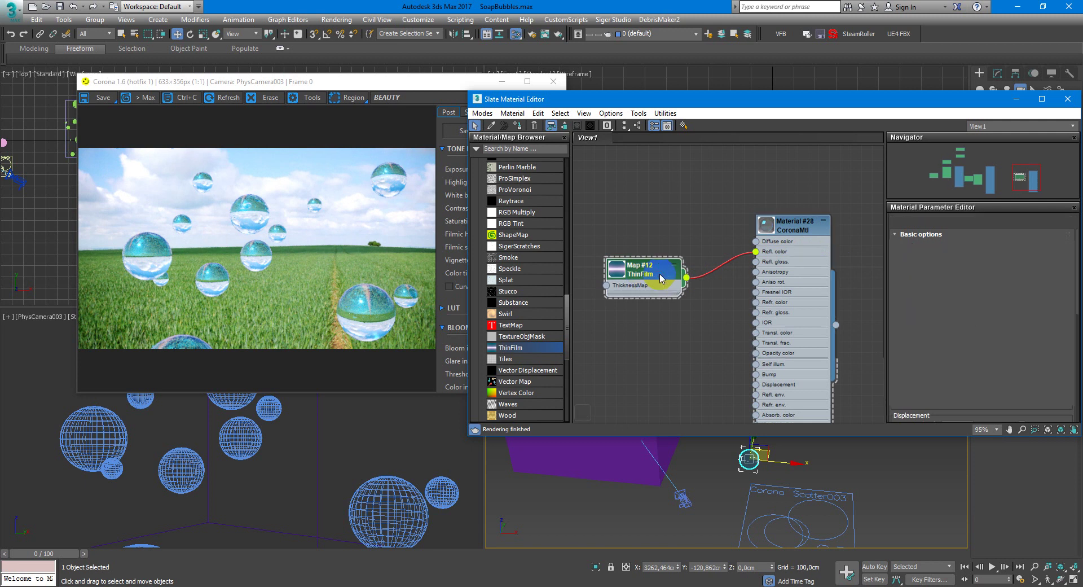
double_click(1003, 307)
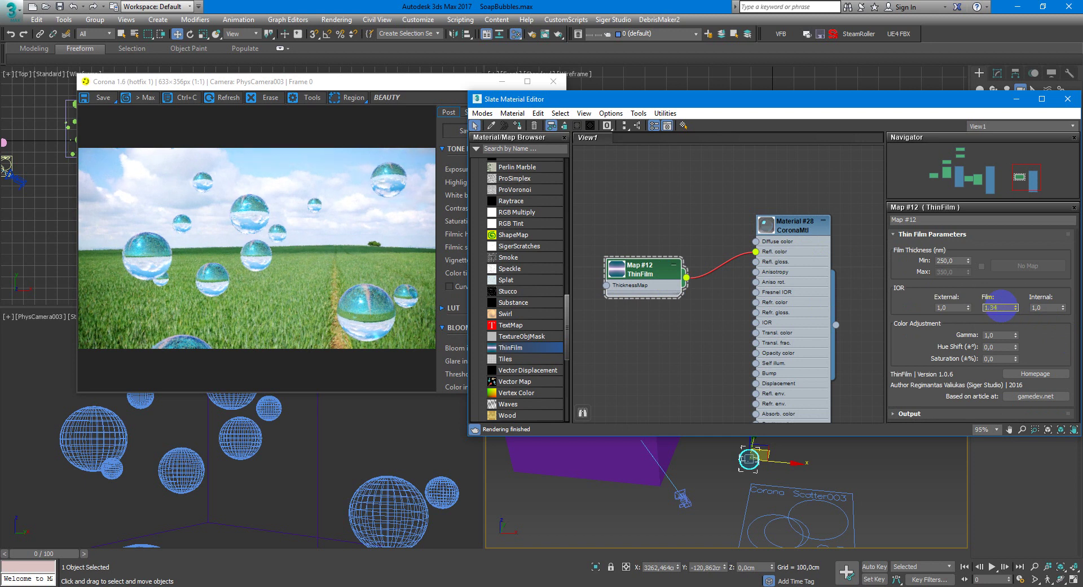
type("1,")
key("Return")
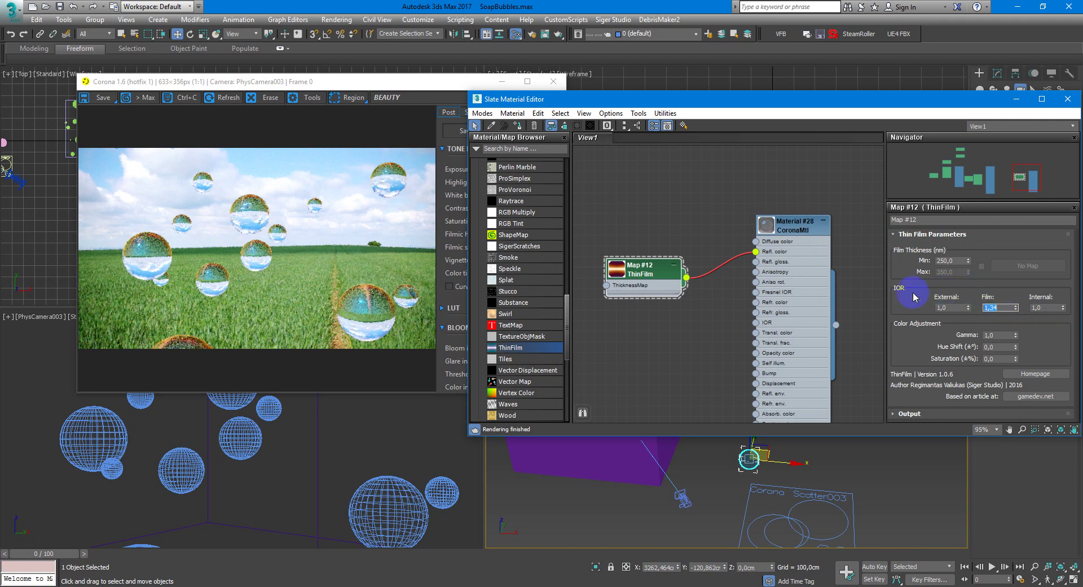
Enable a separate maximum film thickness, checking the existing ThinFilm Map #9 for reference.
middle_click_drag(655, 315, 669, 314)
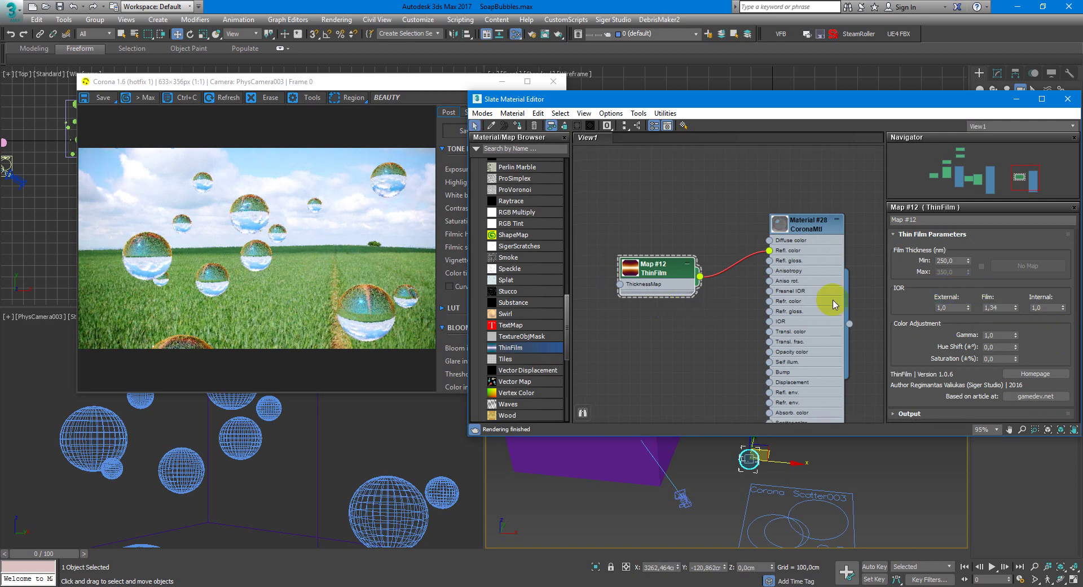
left_click(982, 265)
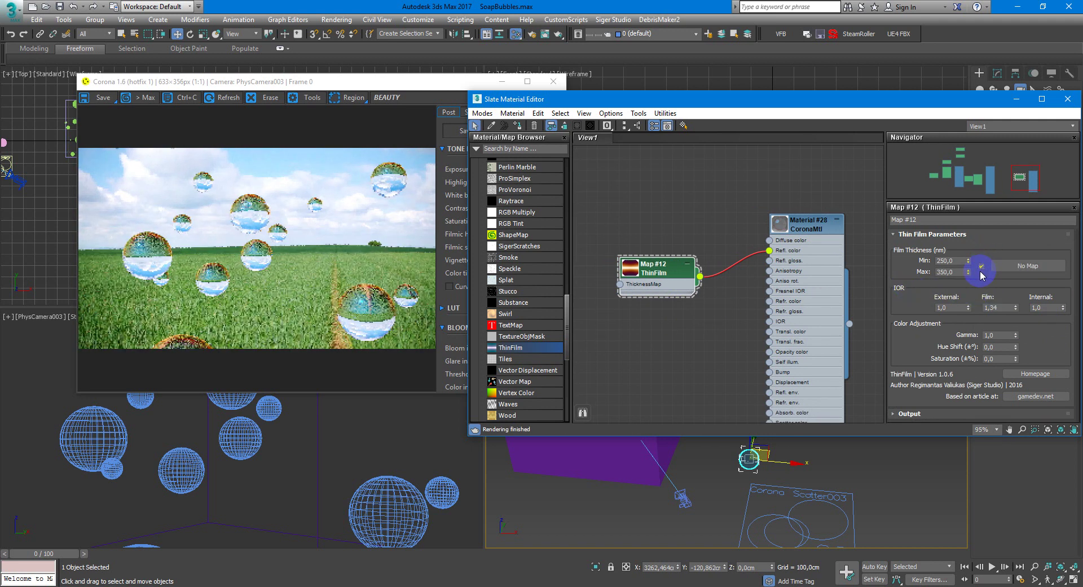
left_click(954, 272)
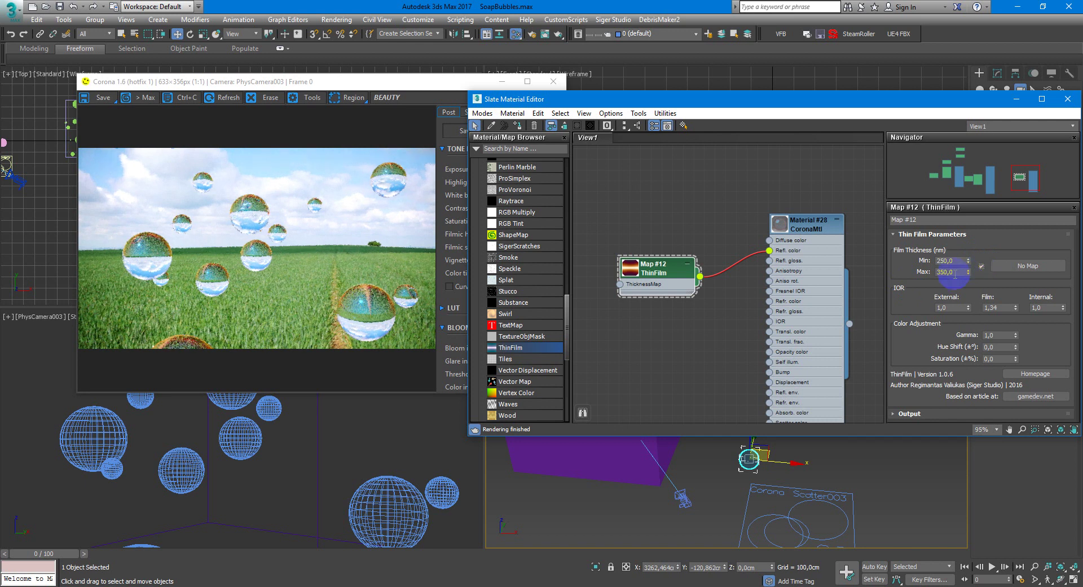
double_click(954, 273)
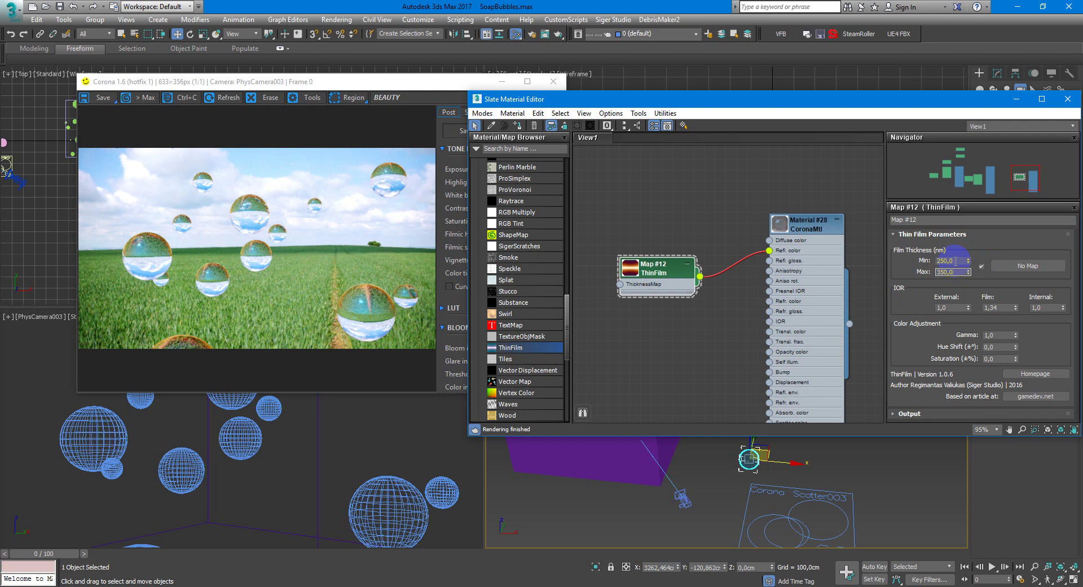
scroll(677, 310, "down", 3)
scroll(616, 307, "down", 3)
mouse_move(617, 307)
middle_mouse_down()
mouse_move(783, 308)
mouse_move(682, 297)
middle_mouse_up()
left_click(666, 293)
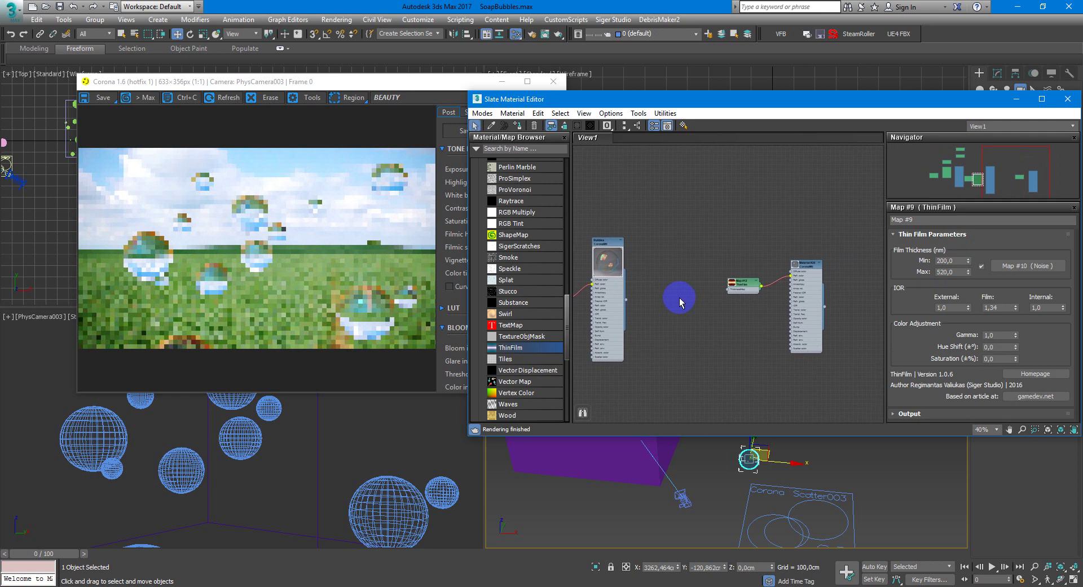
double_click(749, 286)
scroll(768, 293, "up", 1)
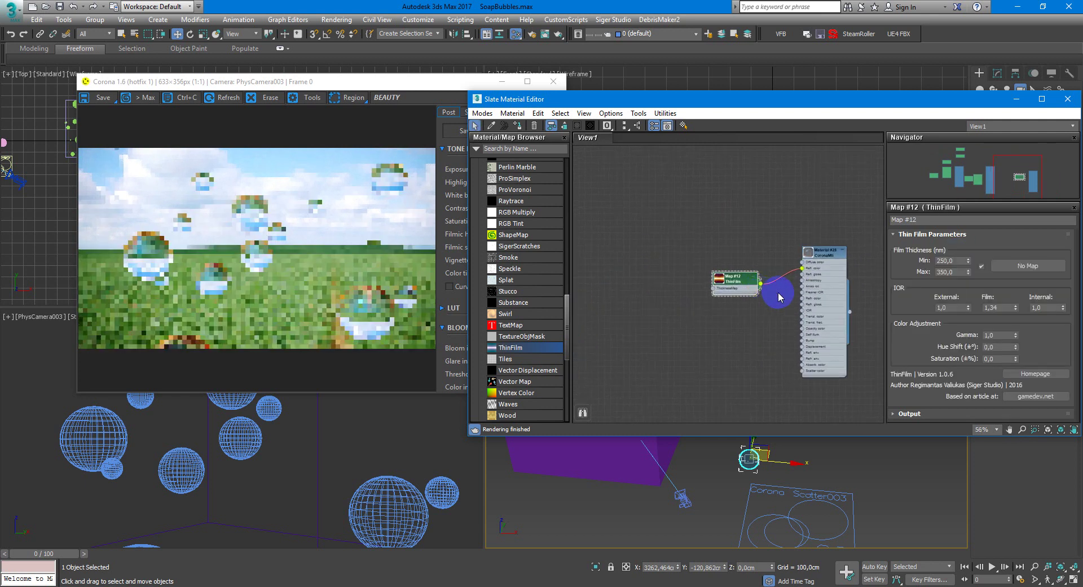
Set the minimum film thickness to 200 and read the ThinFilm notes on sigershop.eu.
double_click(955, 261)
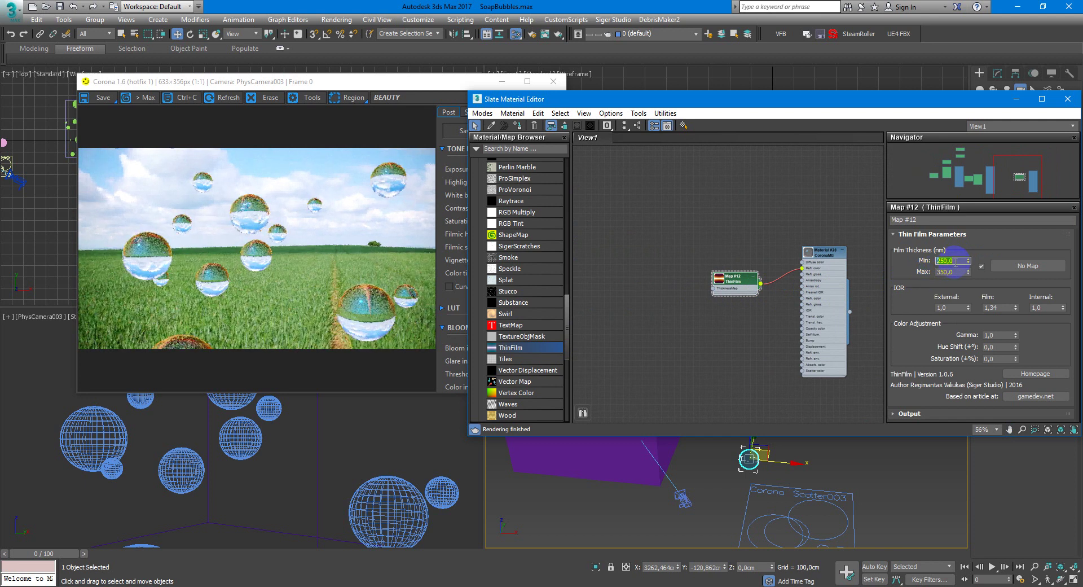
type("20")
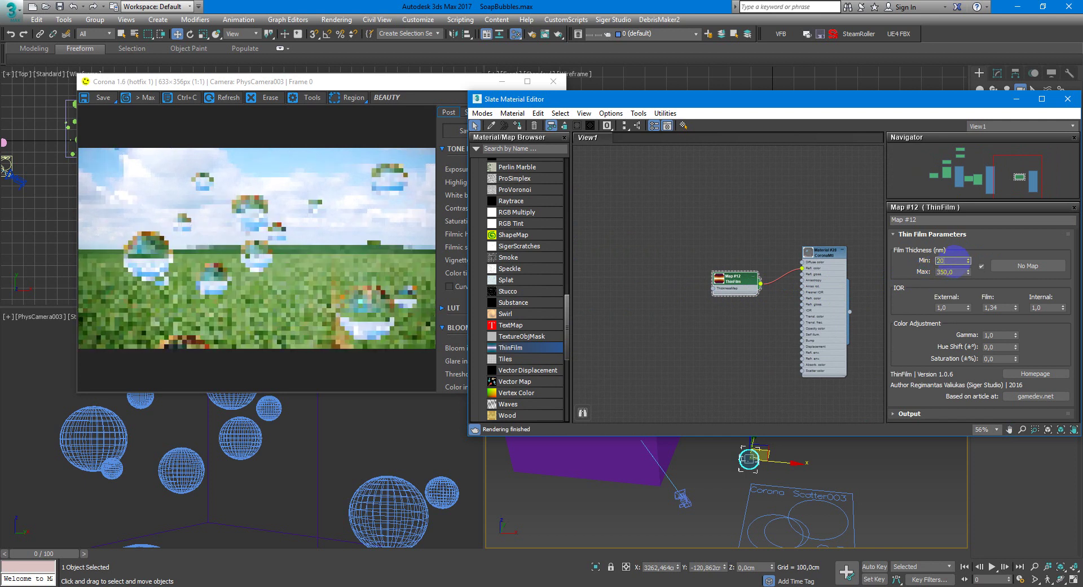
type("0")
key("Return")
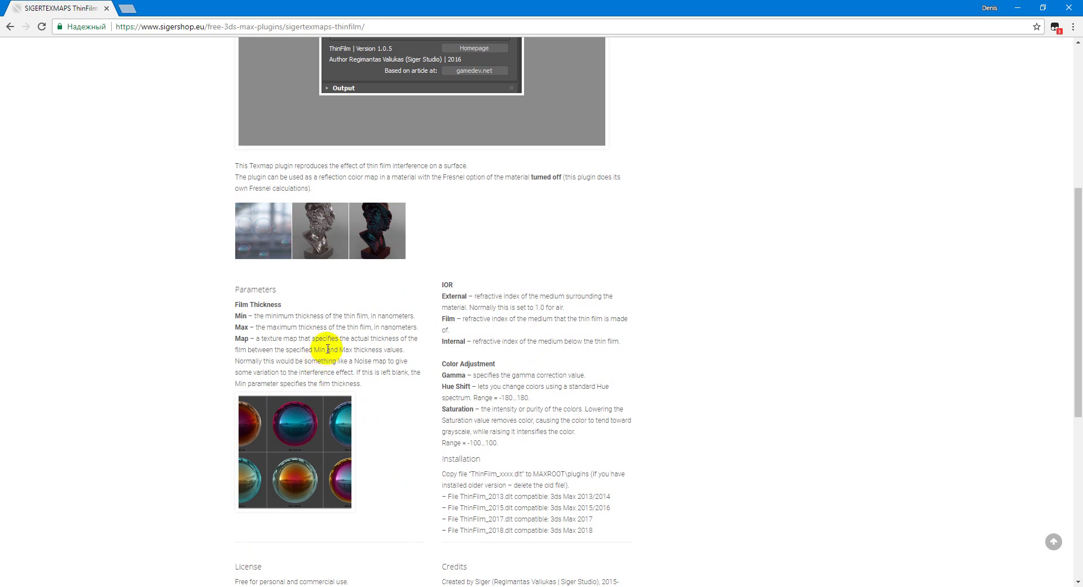
left_click_drag(242, 310, 390, 334)
left_click(383, 379)
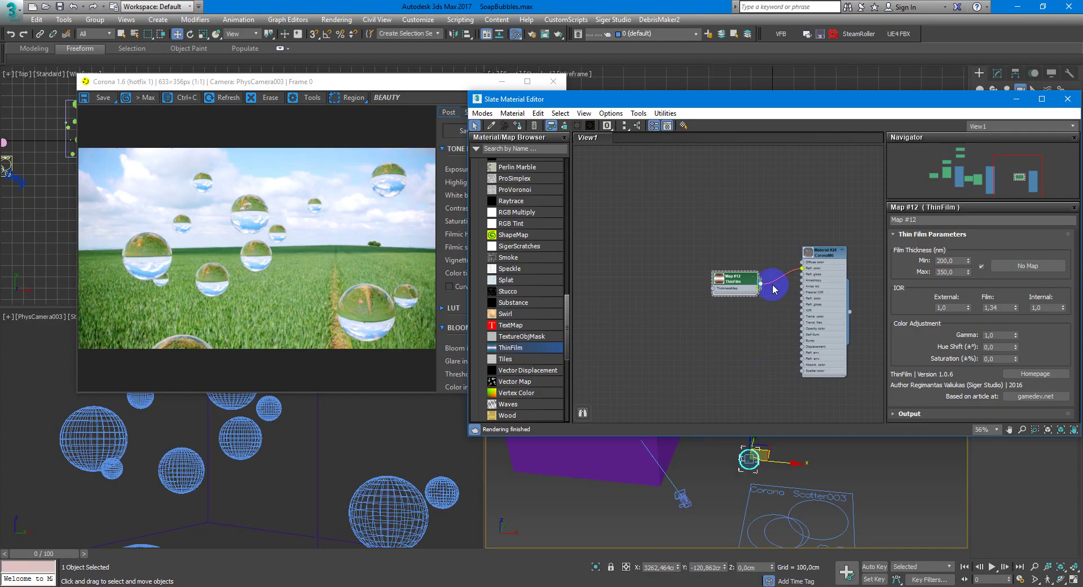
Raise the ThinFilm maximum film thickness to 520.
double_click(952, 272)
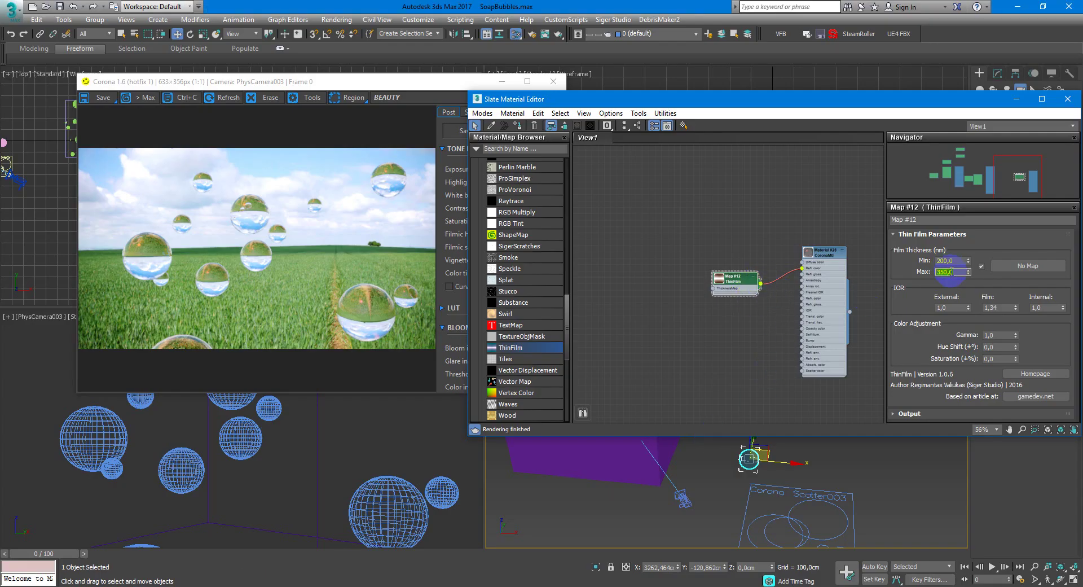
type("520")
key("Return")
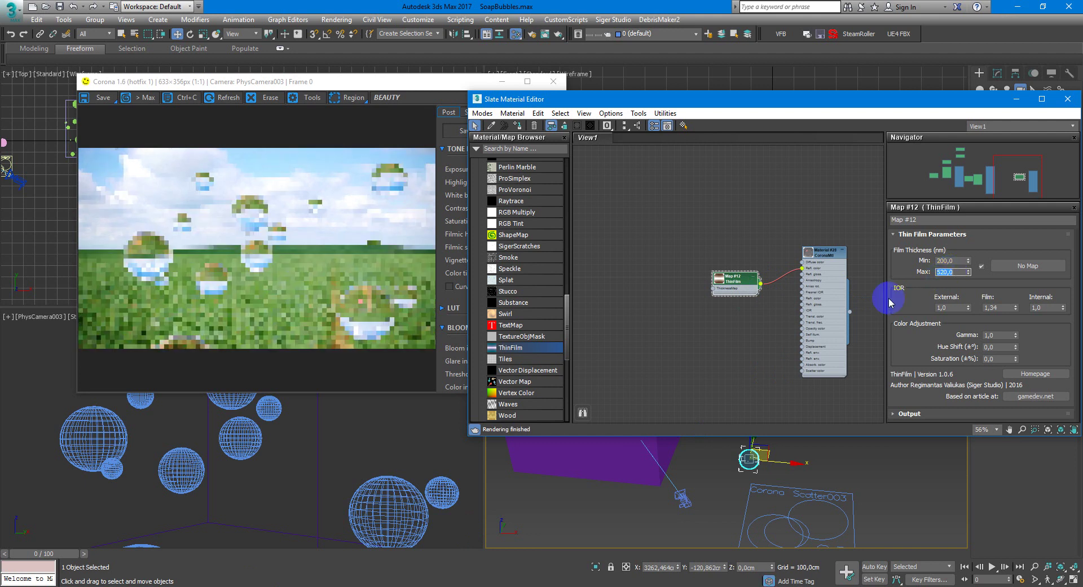
Add Noise map Map #13 and wire it into ThinFilm's ThicknessMap input.
scroll(535, 317, "up", 3)
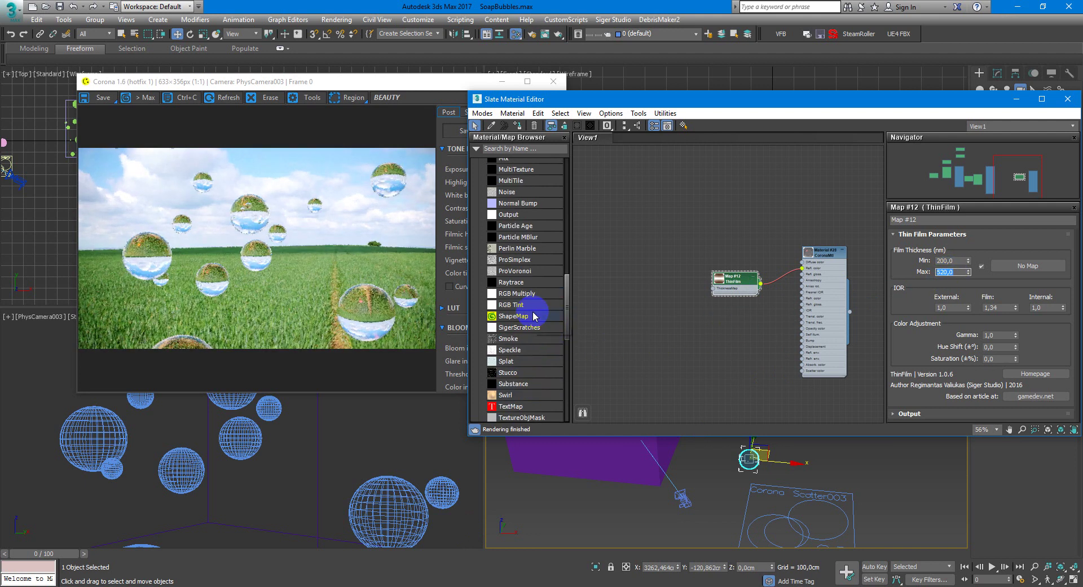
mouse_move(524, 192)
left_mouse_down()
mouse_move(675, 310)
mouse_move(741, 282)
left_mouse_up()
scroll(681, 306, "up", 5)
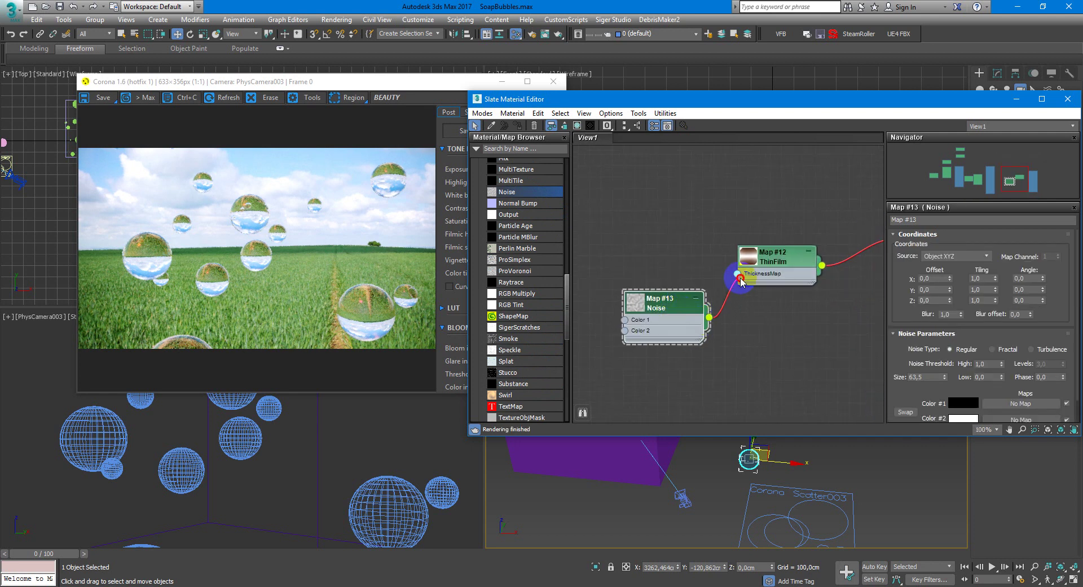
left_click(658, 307)
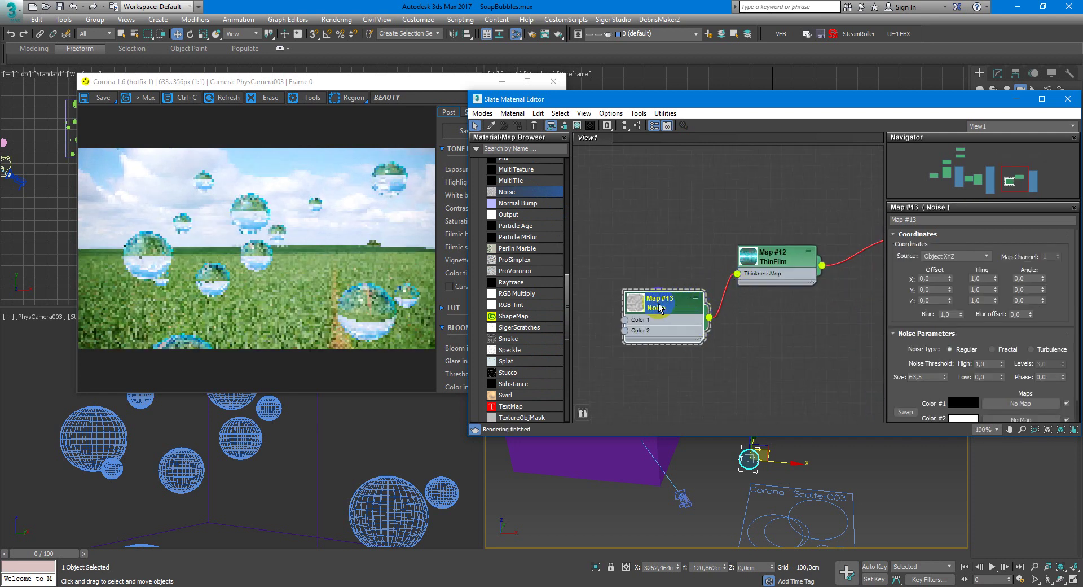
left_click_drag(659, 307, 659, 285)
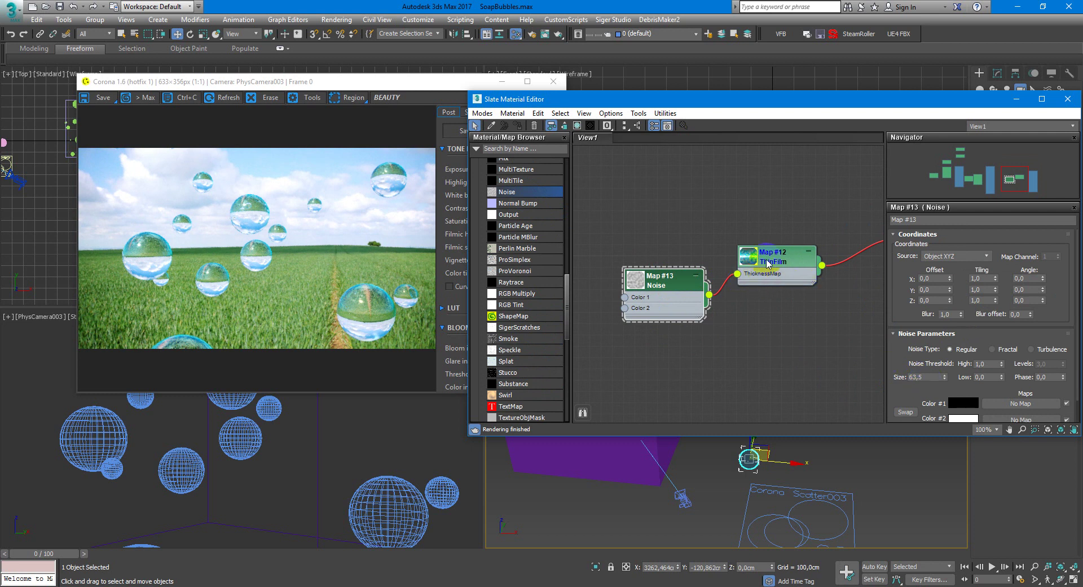
double_click(750, 259)
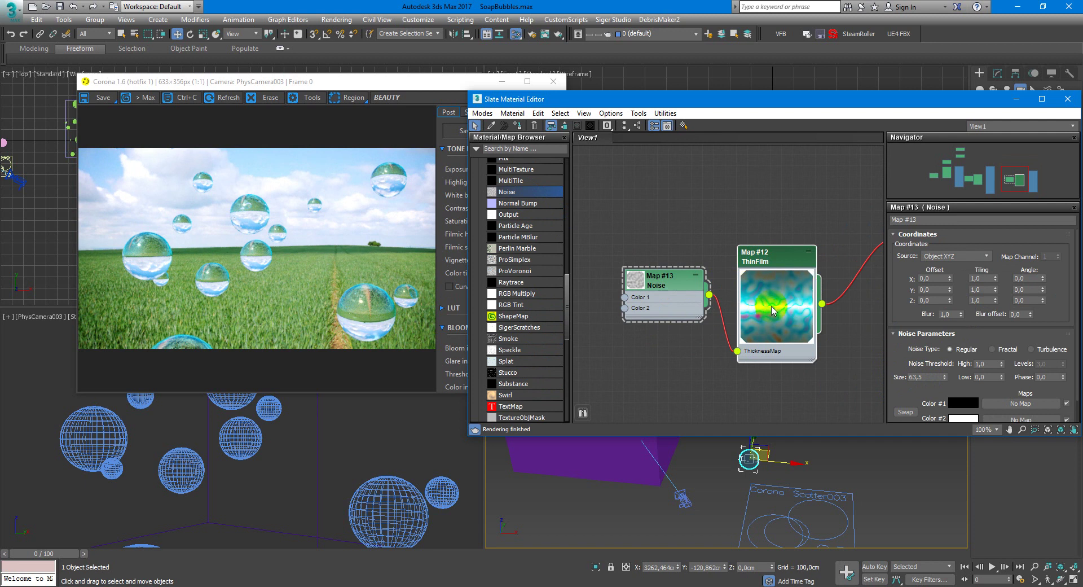
left_click(785, 261)
mouse_move(808, 266)
middle_mouse_down()
mouse_move(779, 271)
mouse_move(790, 294)
middle_mouse_up()
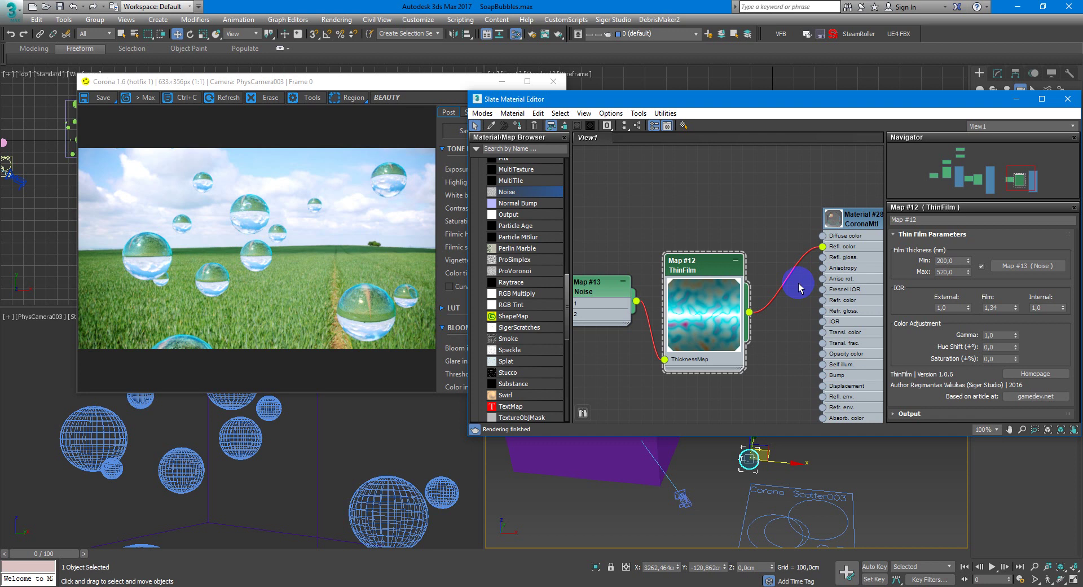
Tick Thin (no refraction) in Material #28's Refraction settings.
left_click(800, 288)
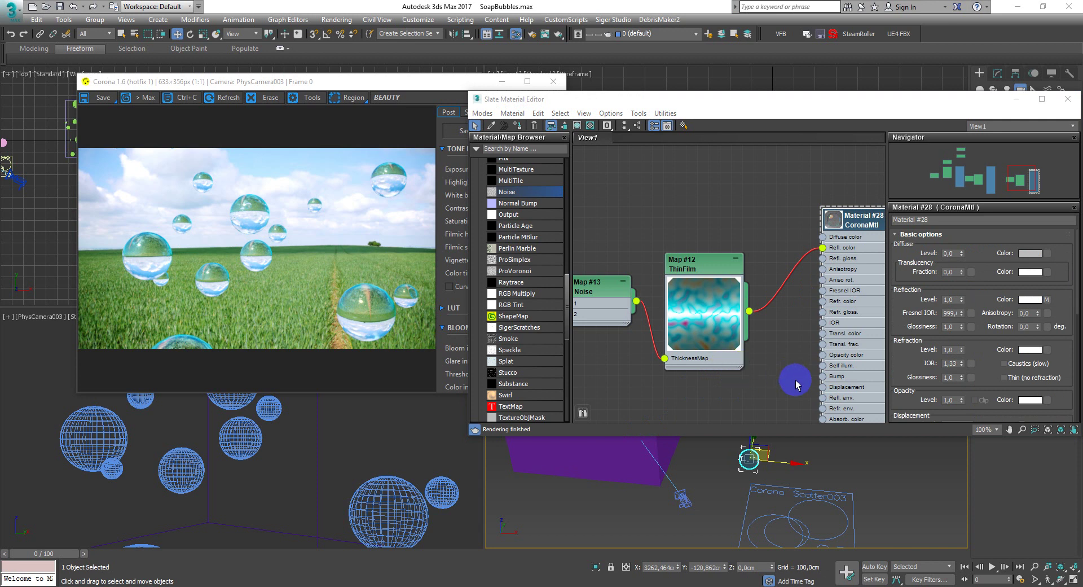
left_click_drag(914, 355, 912, 348)
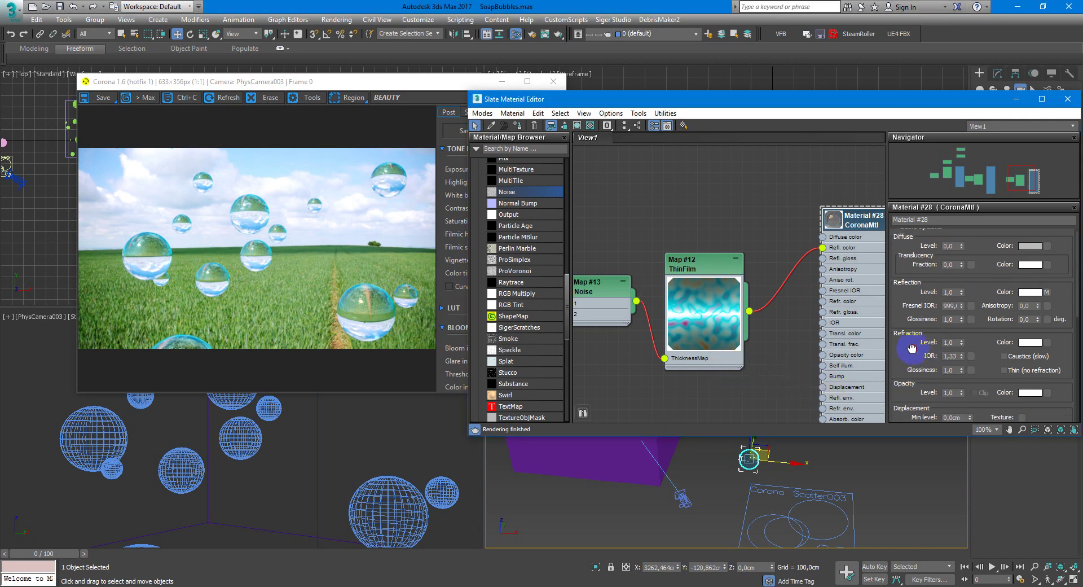
left_click(1006, 371)
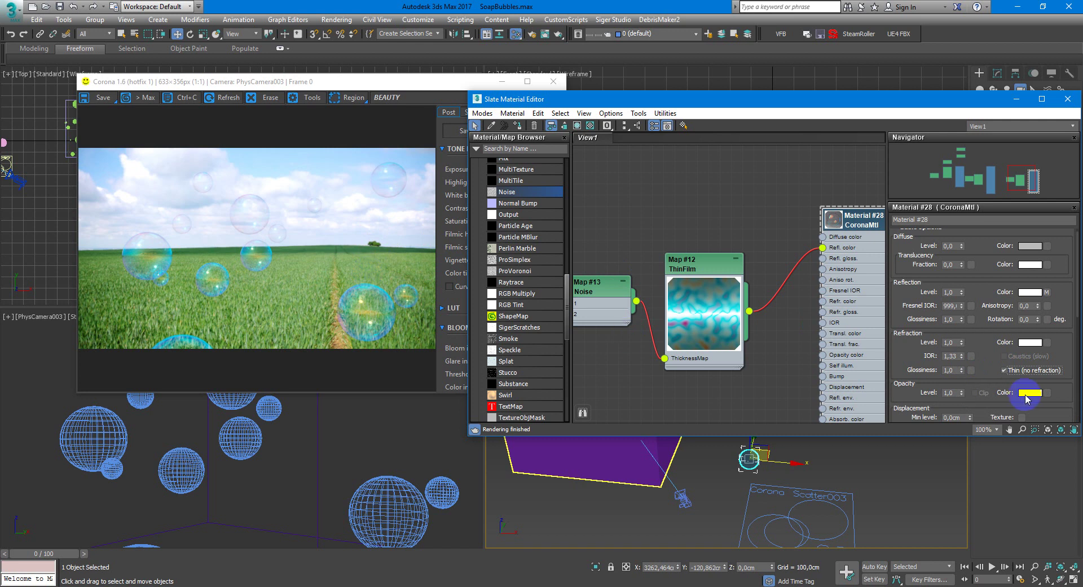
left_click(970, 356)
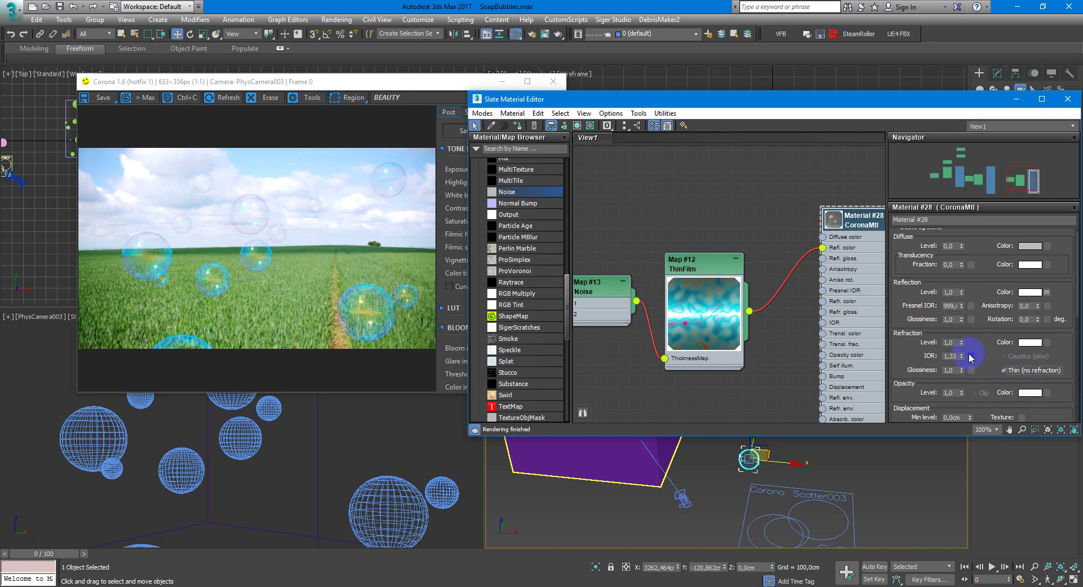